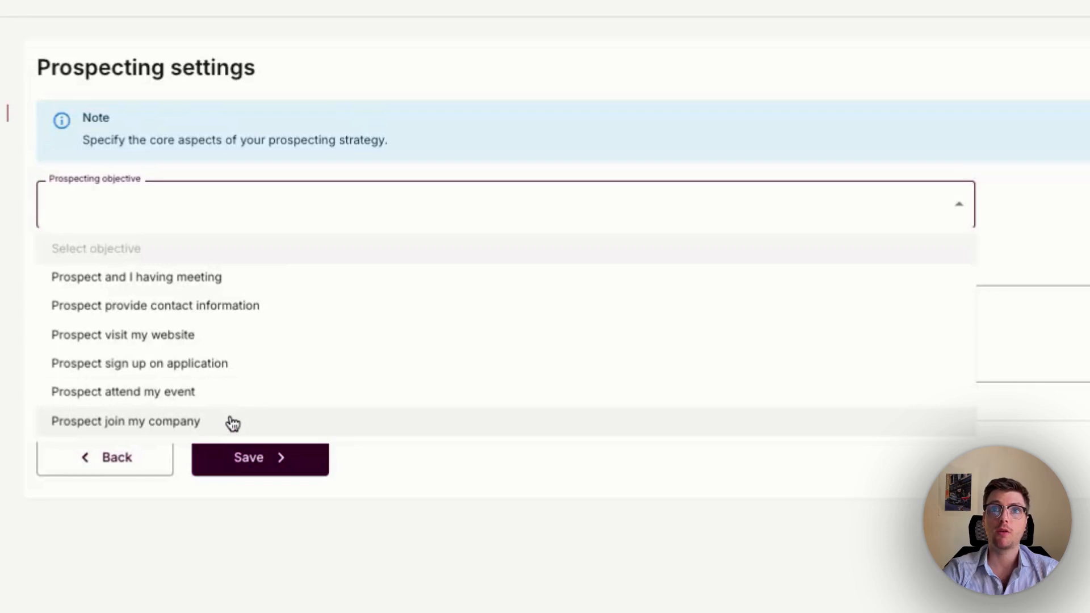
pyautogui.click(256, 277)
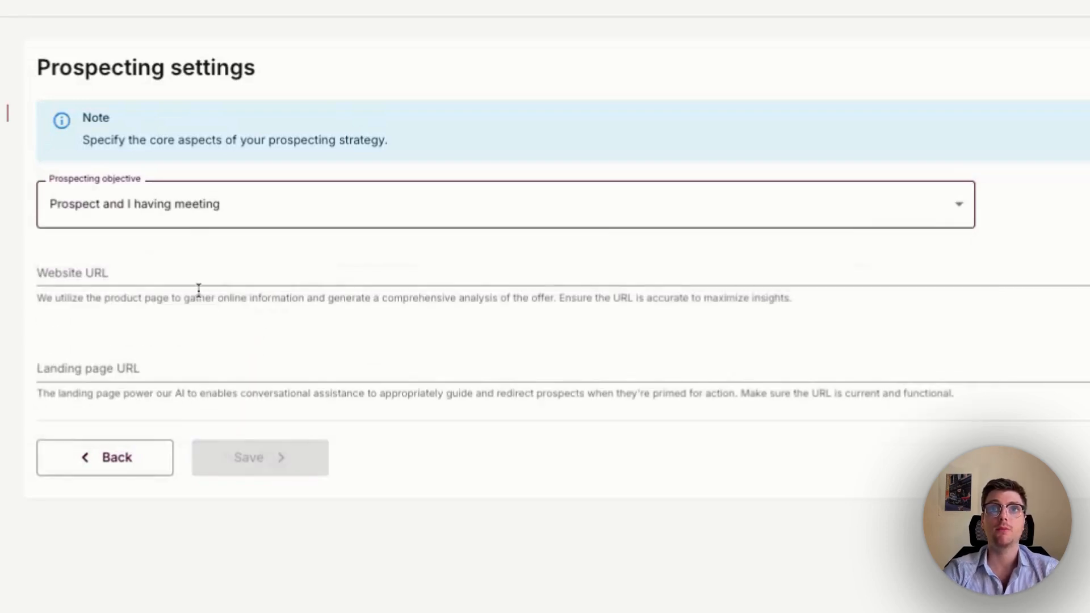
pyautogui.click(198, 274)
pyautogui.write('www.sales')
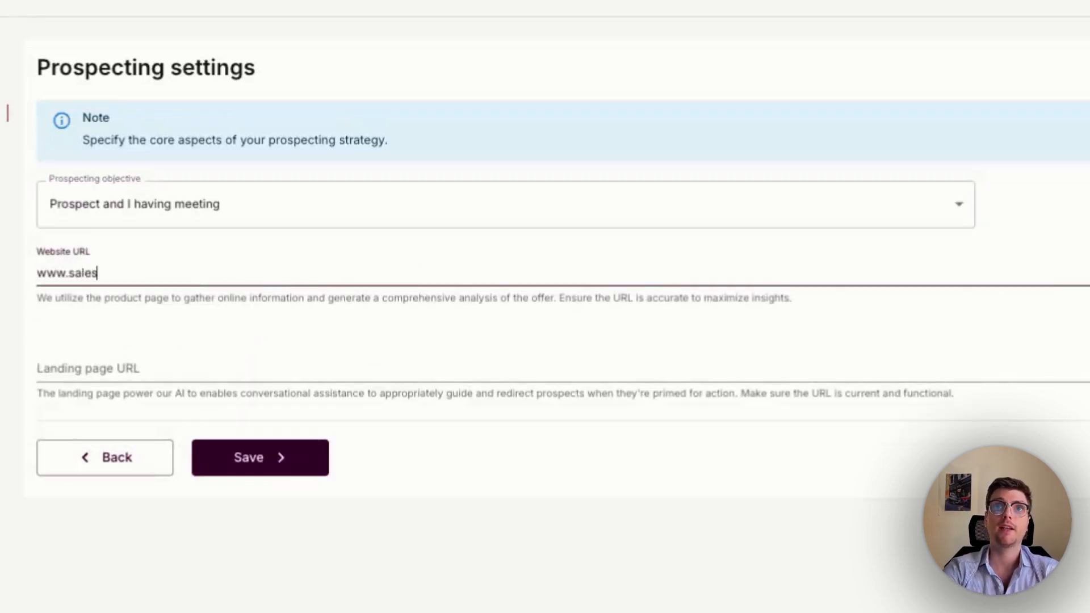
pyautogui.write('-mind')
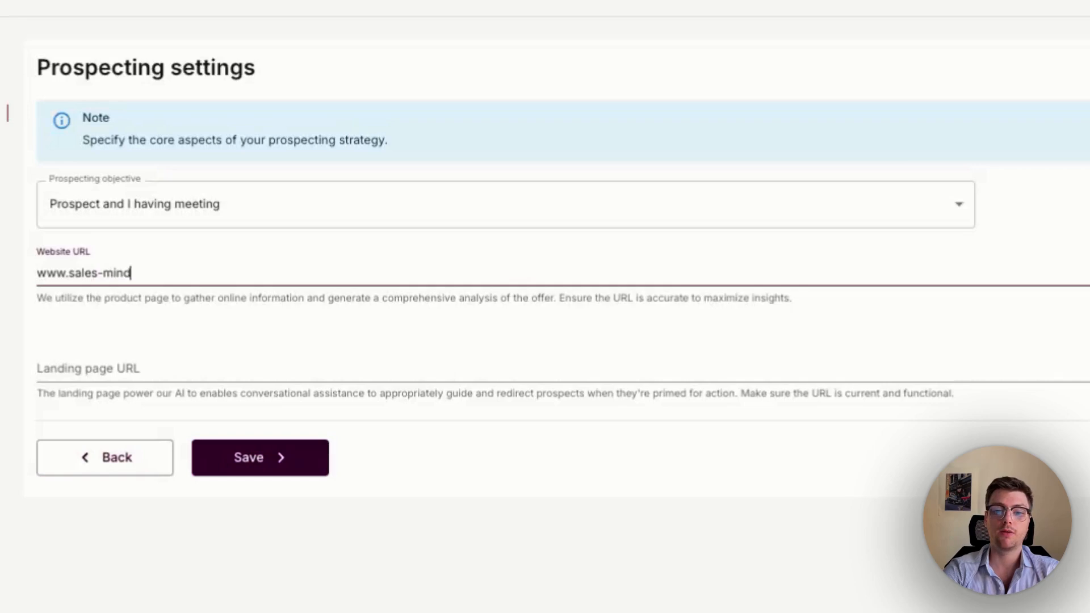
pyautogui.write('.ai/')
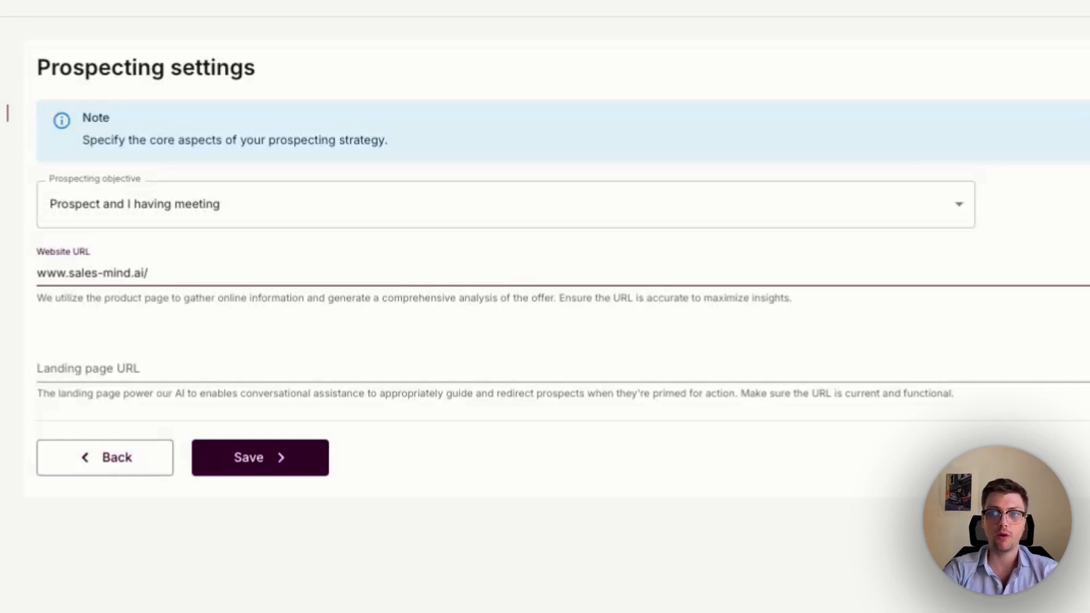
pyautogui.write('b2b')
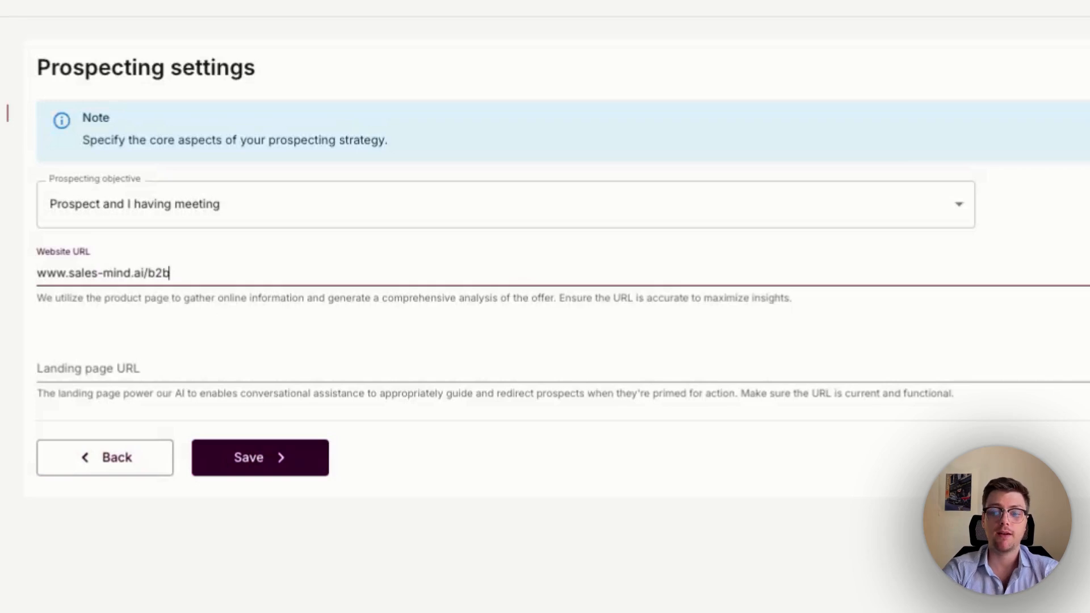
pyautogui.write('-makr')
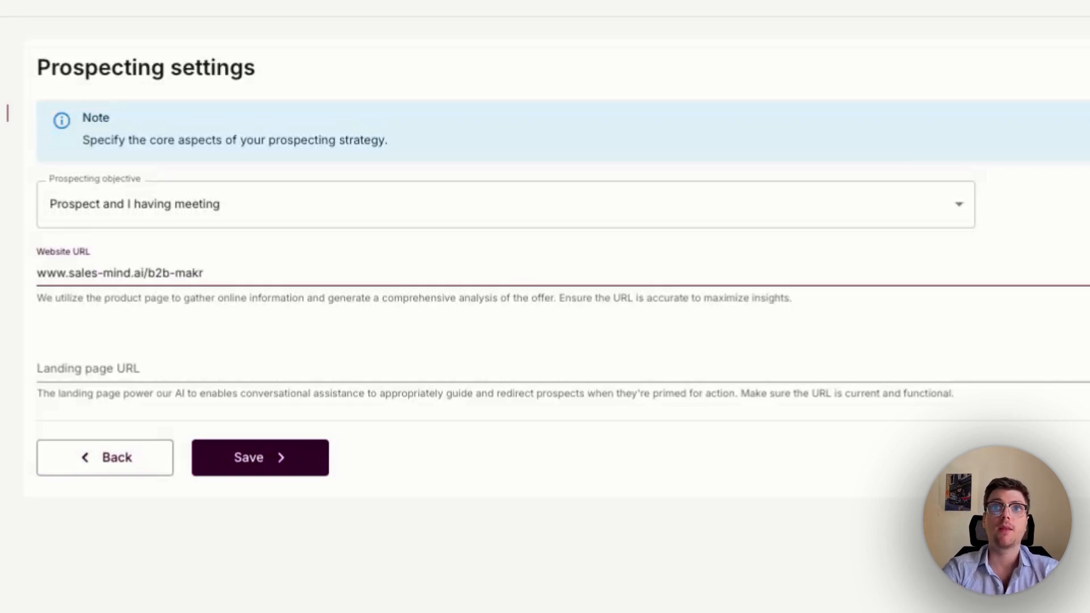
pyautogui.press('BackSpace')
pyautogui.press('BackSpace')
pyautogui.write('rketers')
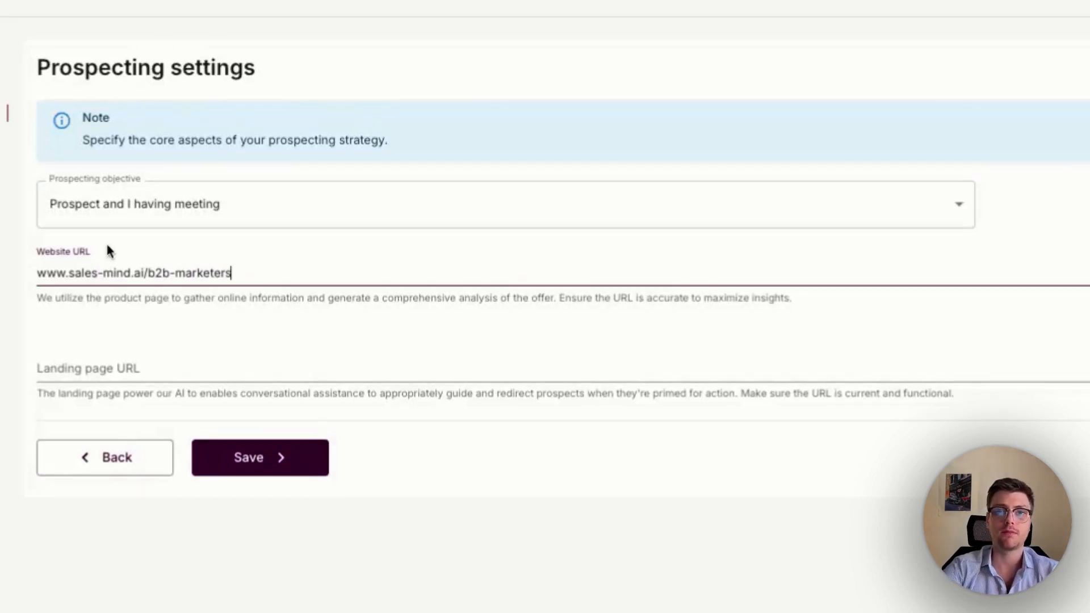
pyautogui.click(85, 363)
pyautogui.write('m')
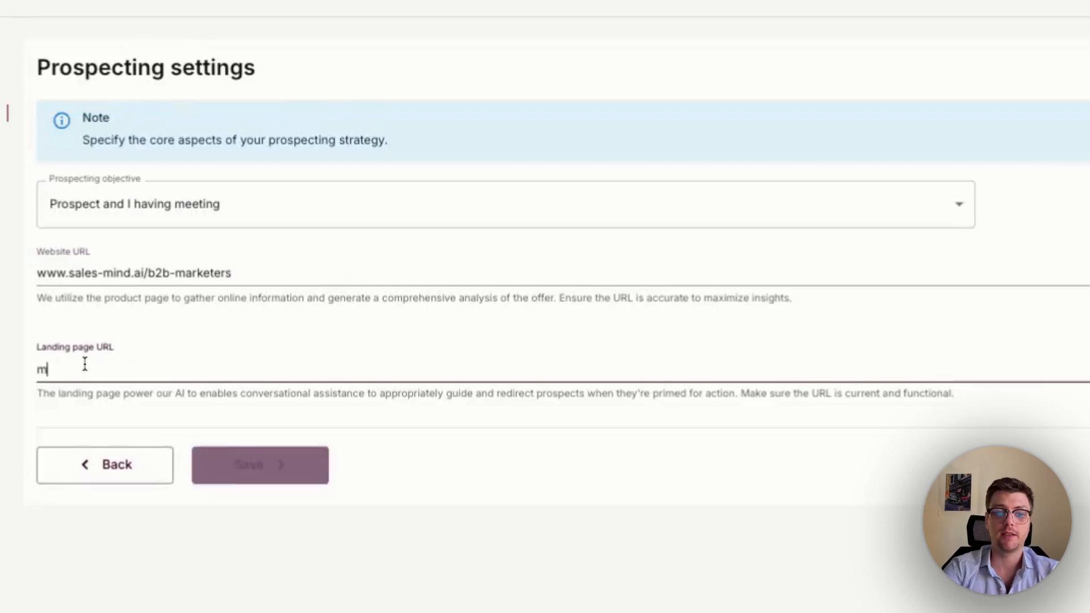
pyautogui.hotkey('ctrl', 'a')
pyautogui.write('https://savvycal.com/SalesMind/Discovery')
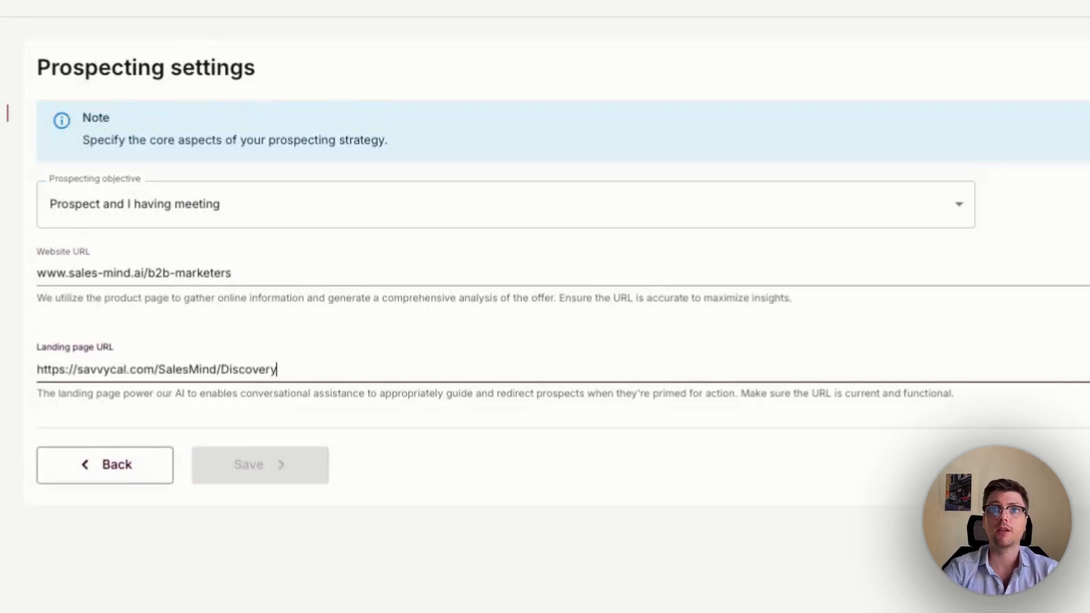
pyautogui.press('Tab')
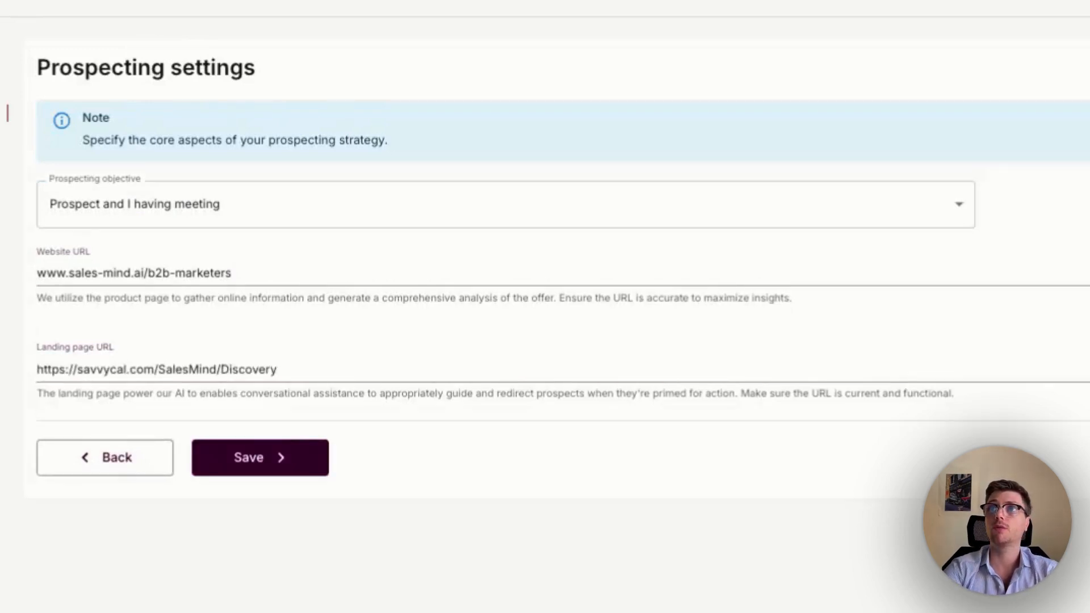
pyautogui.click(263, 470)
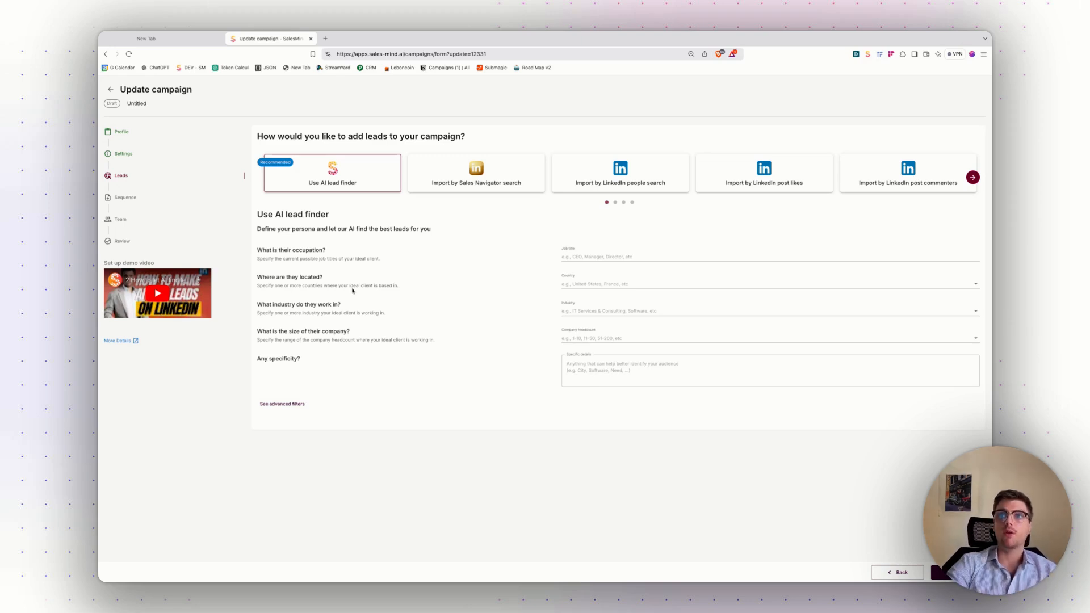
# Include Chief Marketing Officer as a current job title in the AI lead finder.
pyautogui.click(596, 258)
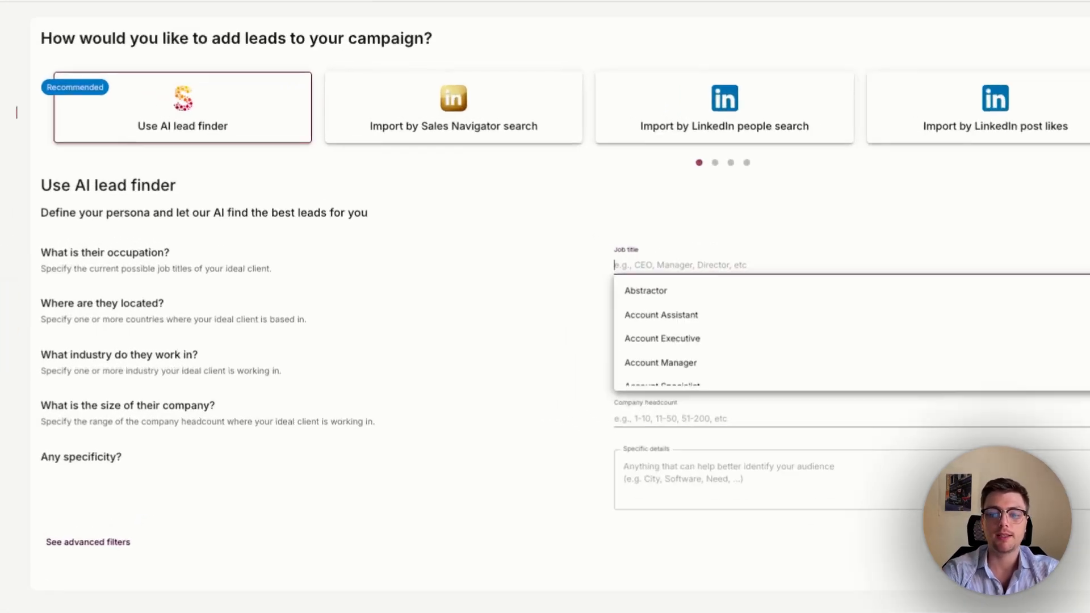
pyautogui.write('chief')
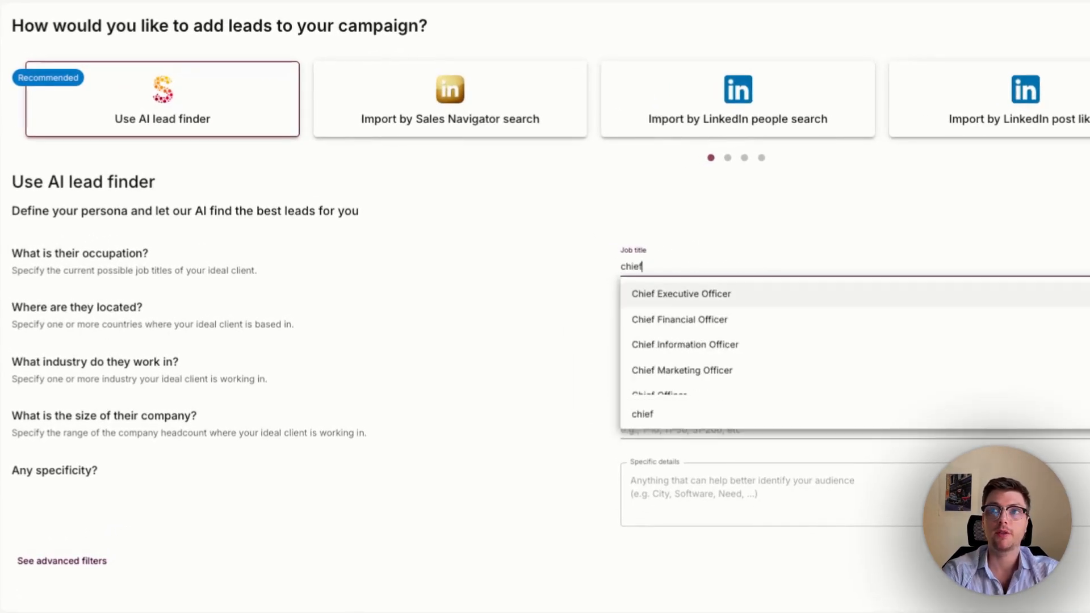
pyautogui.write(' ma')
pyautogui.click(704, 295)
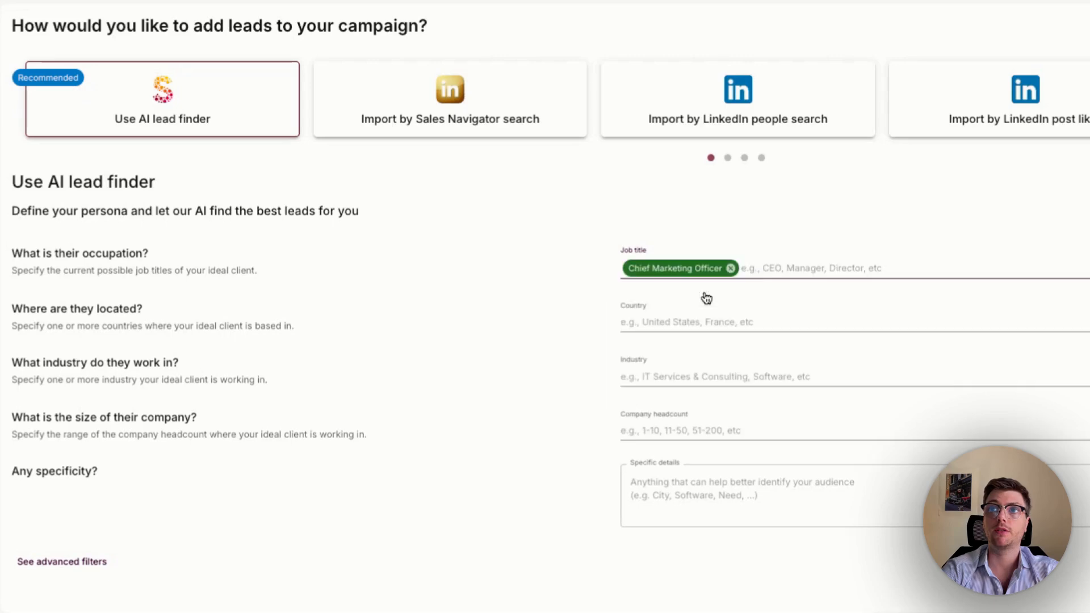
pyautogui.write('hea')
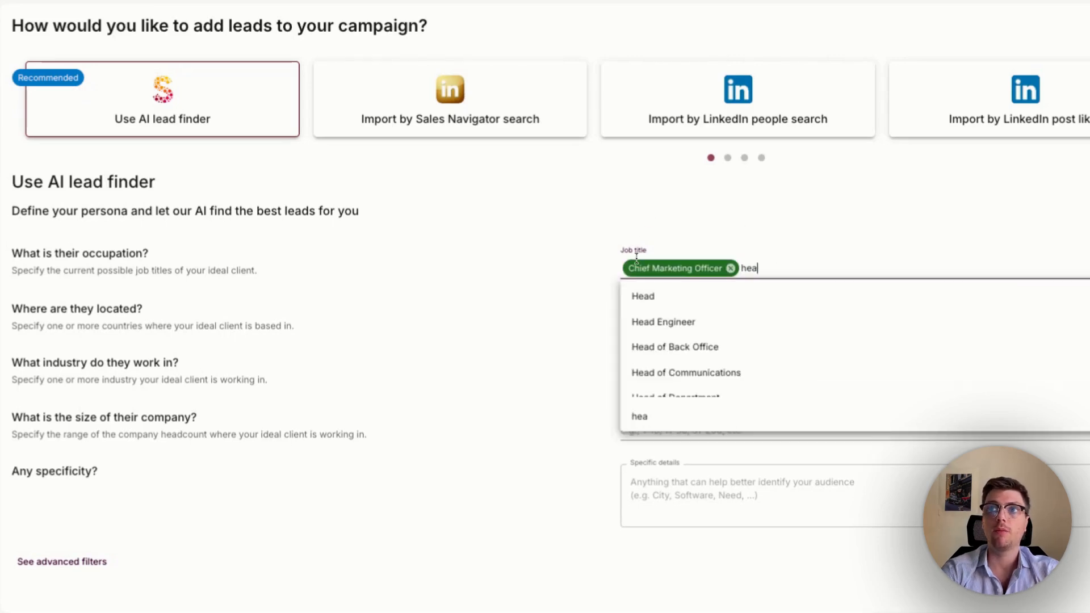
pyautogui.write('d')
pyautogui.press('BackSpace')
pyautogui.press('BackSpace')
pyautogui.press('BackSpace')
pyautogui.press('BackSpace')
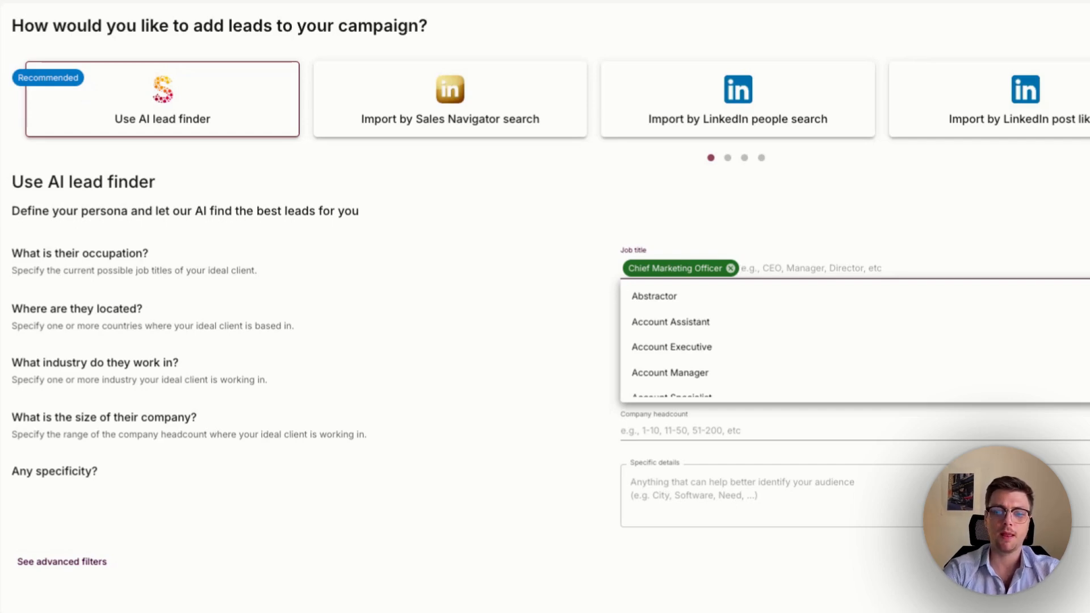
# Exclude the job title "marketing manager" from the AI lead finder persona.
pyautogui.write('marketing mana')
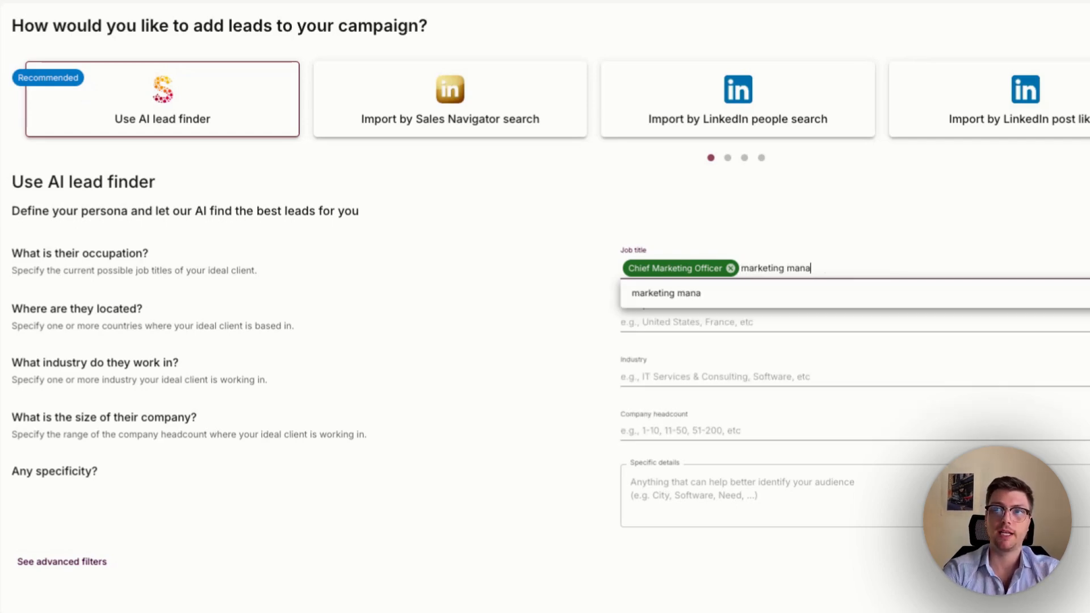
pyautogui.write('ger')
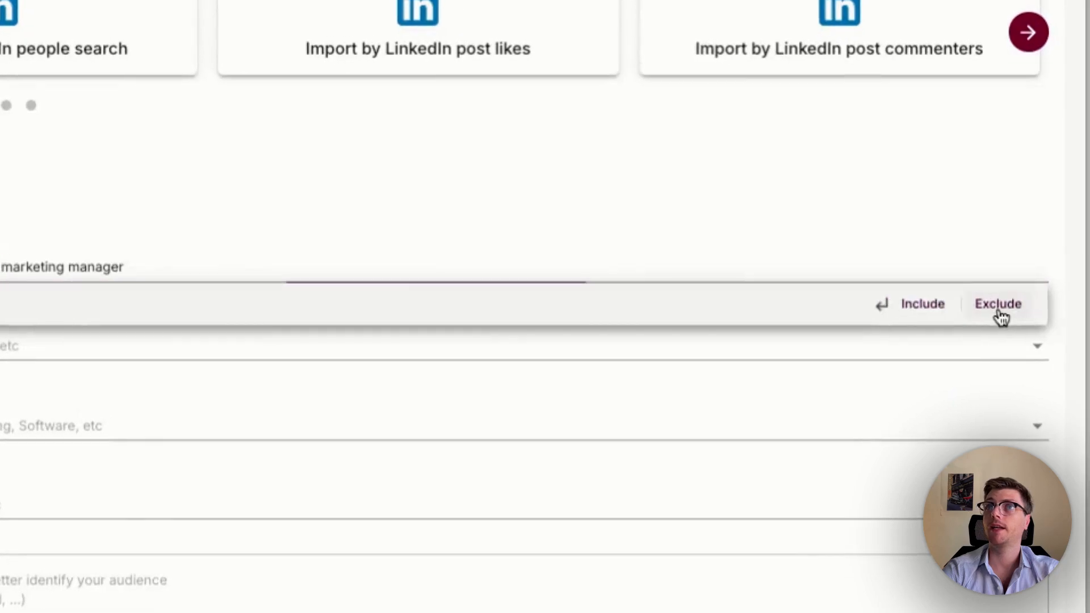
pyautogui.click(998, 306)
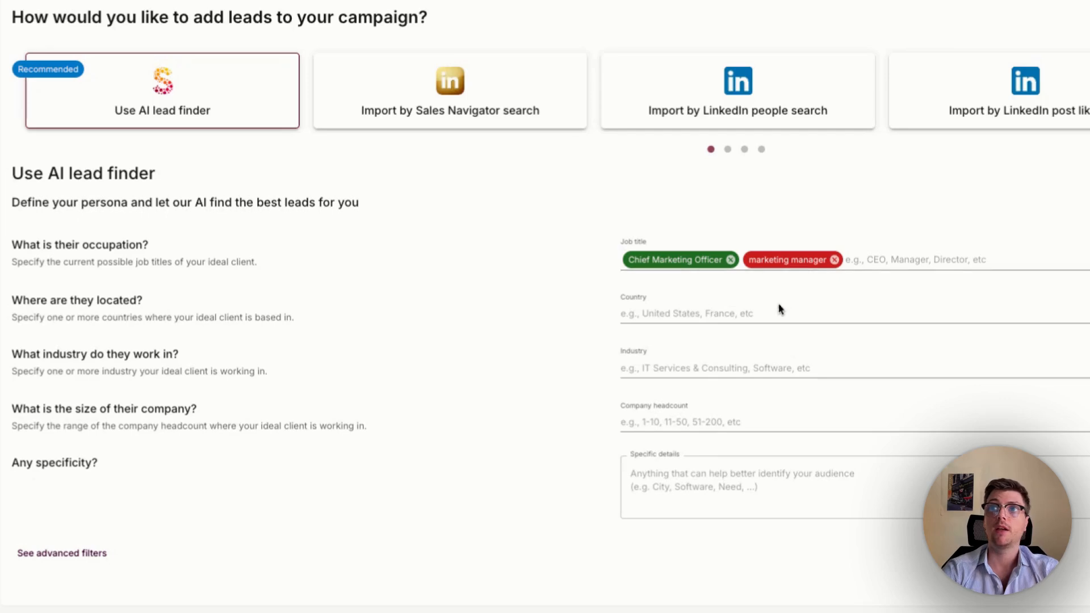
# Include United States and Canada as the countries where the leads are located.
pyautogui.click(768, 316)
pyautogui.write('unite')
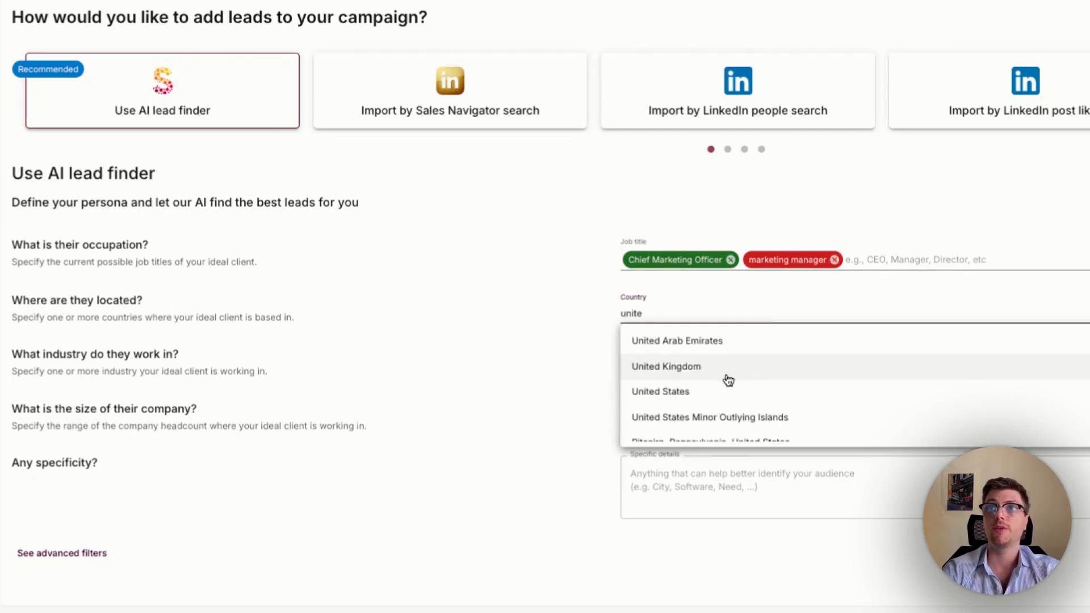
pyautogui.click(719, 390)
pyautogui.write('cana')
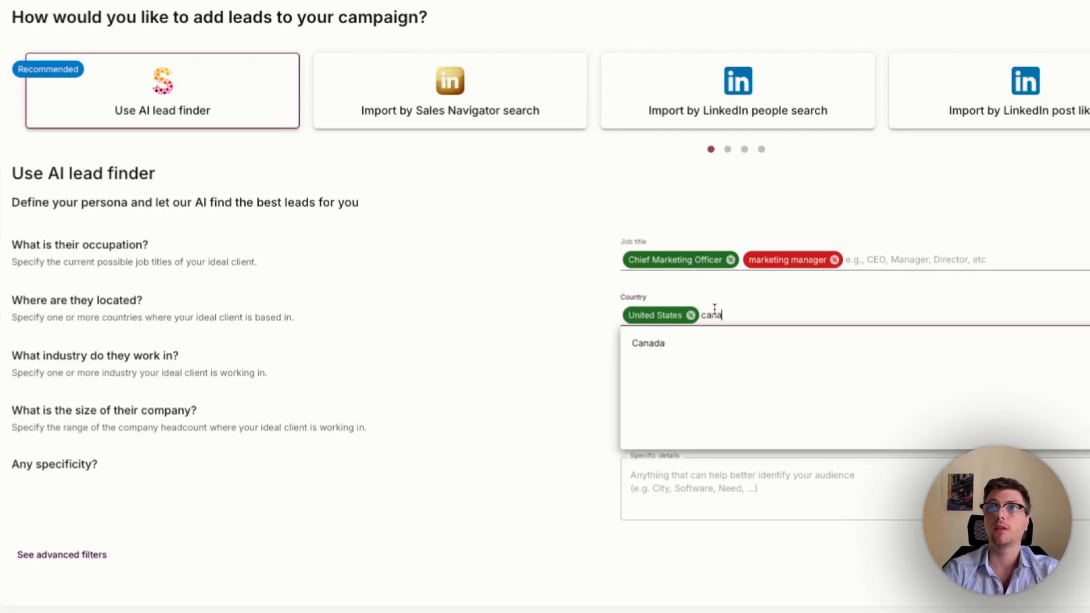
pyautogui.click(691, 347)
pyautogui.click(685, 369)
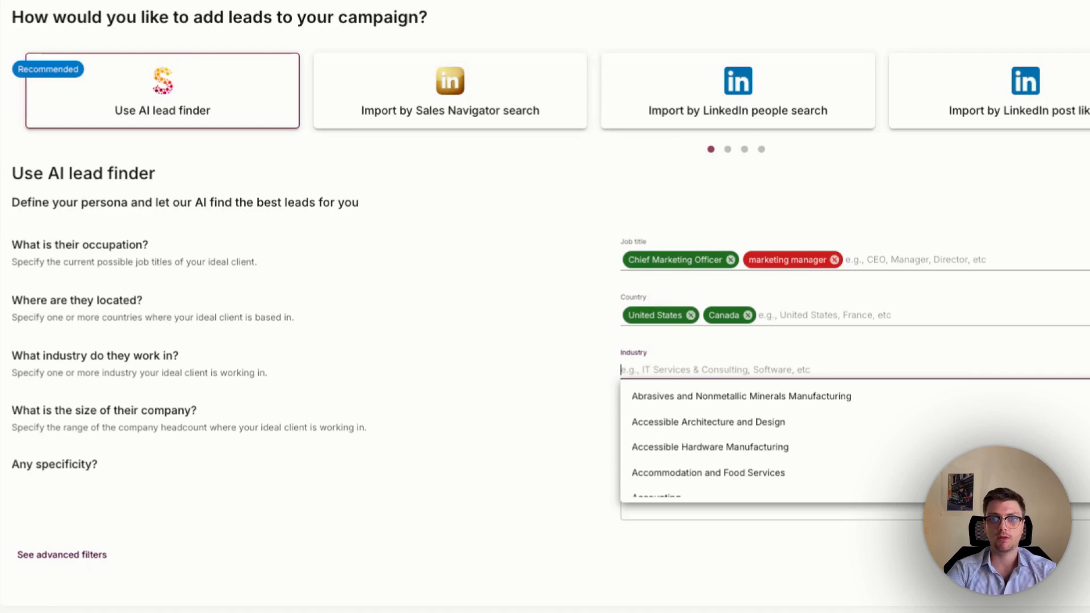
pyautogui.click(680, 357)
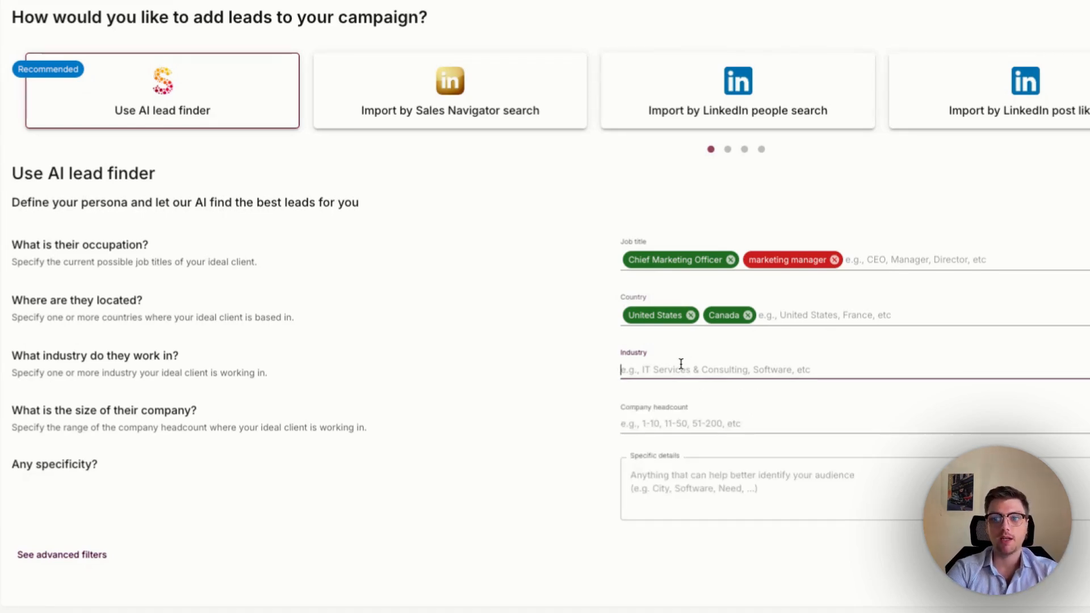
# Select the company headcount ranges 11-50, 51-200 and 201-500 for the leads.
pyautogui.click(687, 423)
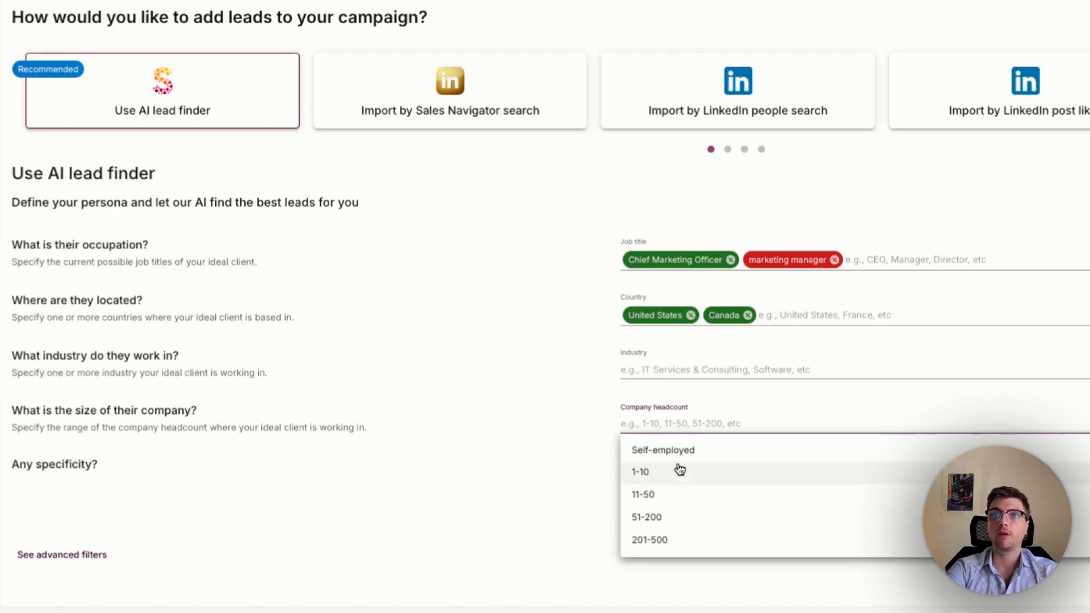
pyautogui.click(667, 500)
pyautogui.click(698, 425)
pyautogui.click(667, 495)
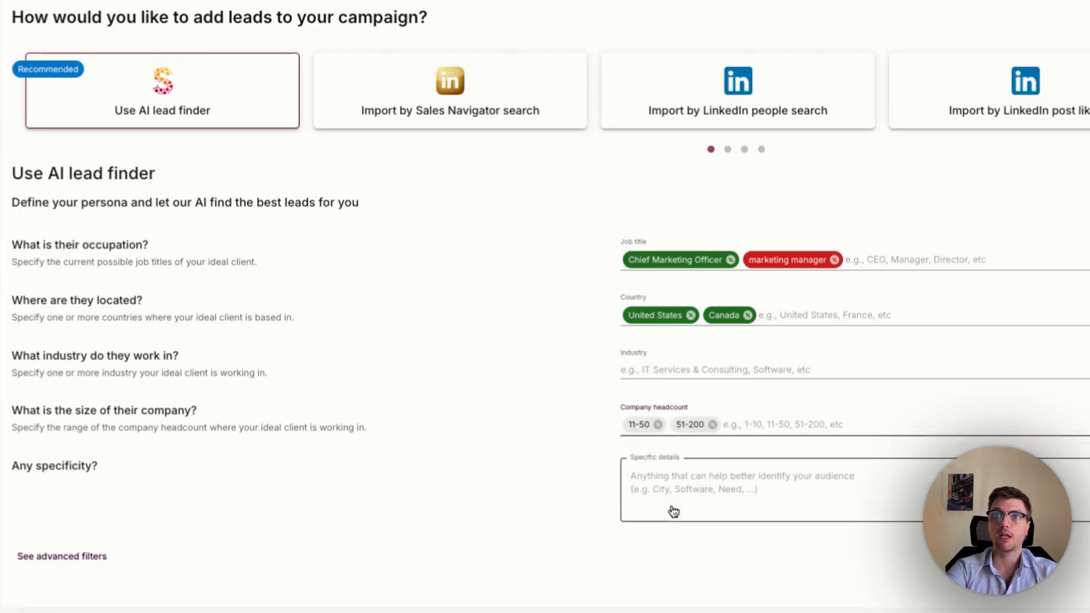
pyautogui.click(746, 430)
pyautogui.click(723, 499)
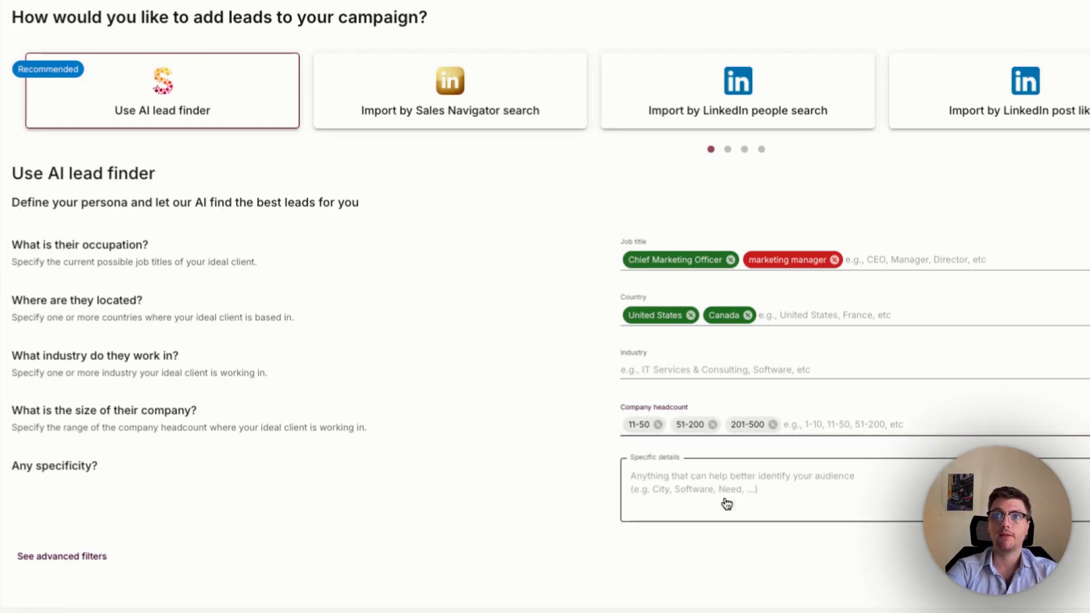
# Enter "Outbound or outreach" as the specific details that identify the audience.
pyautogui.click(658, 489)
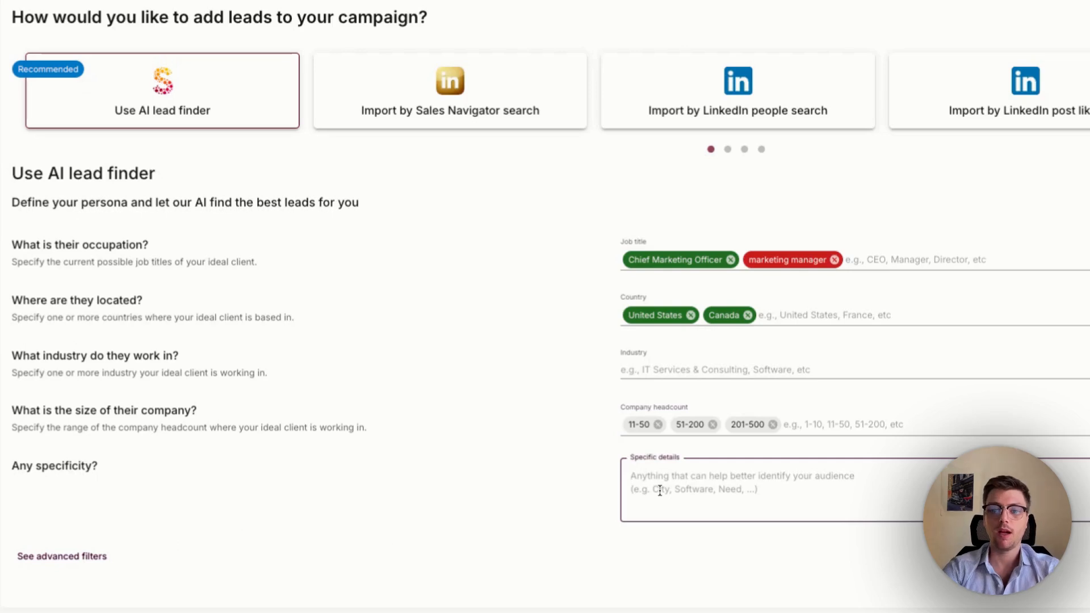
pyautogui.write('Outbound')
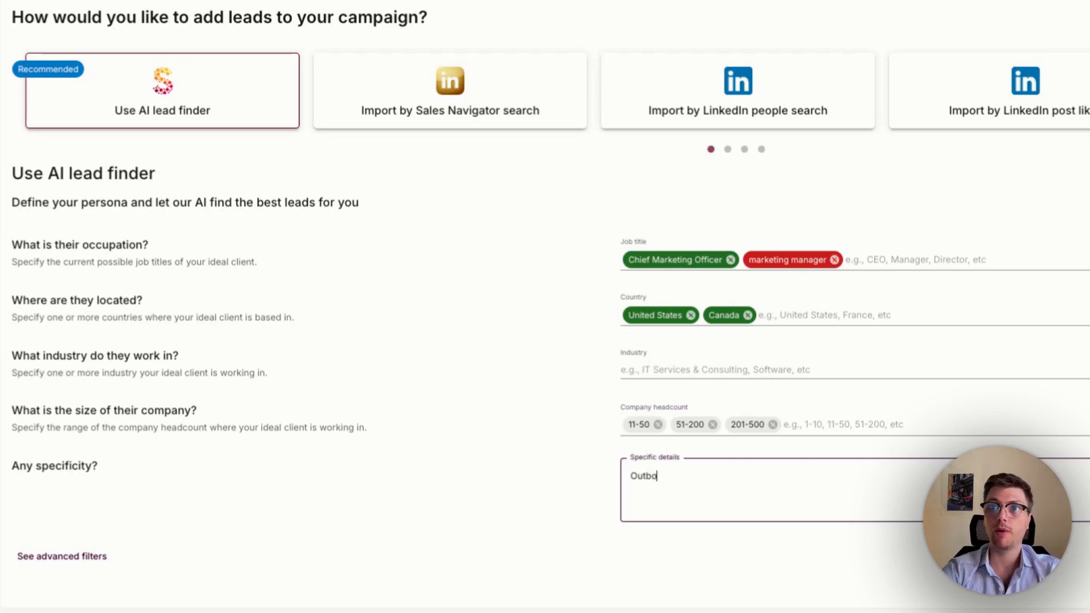
pyautogui.write(' or outreach')
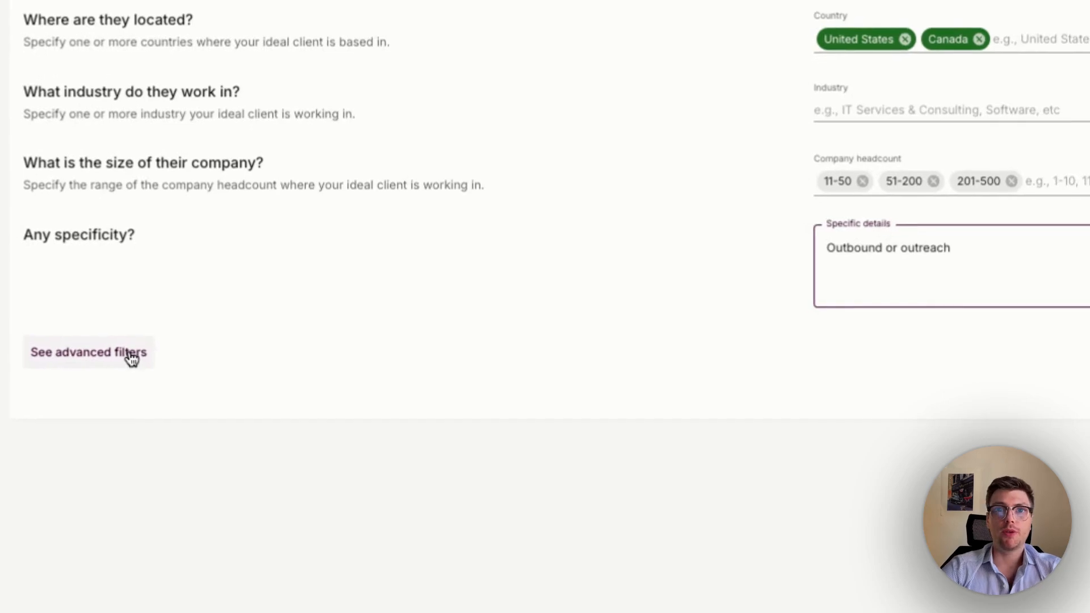
# Show the advanced filters and include the seniority levels CXO, Director and Owner / Partner.
pyautogui.click(131, 356)
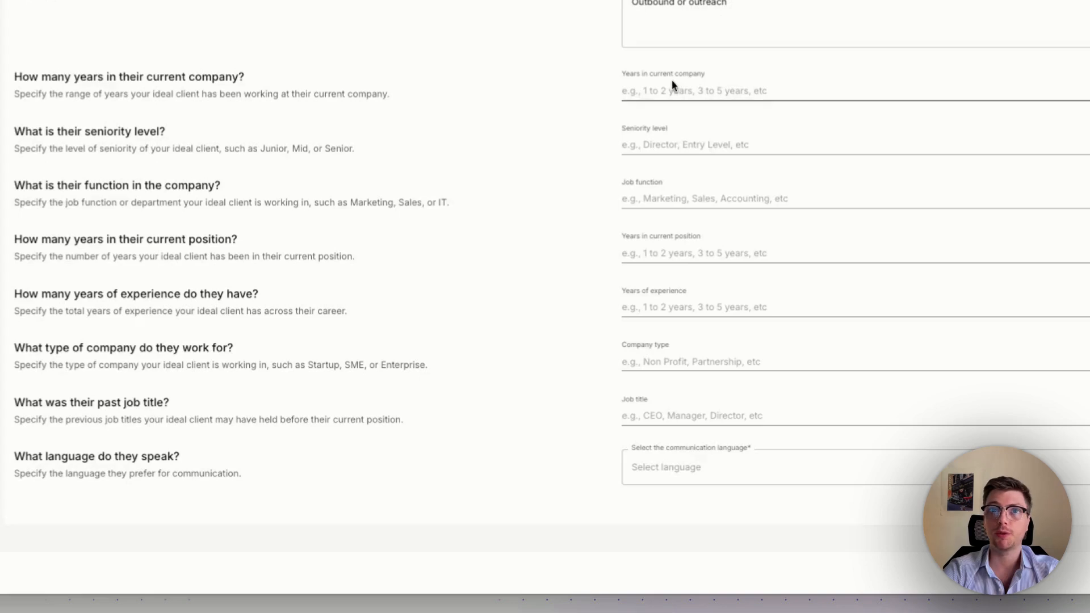
pyautogui.click(663, 147)
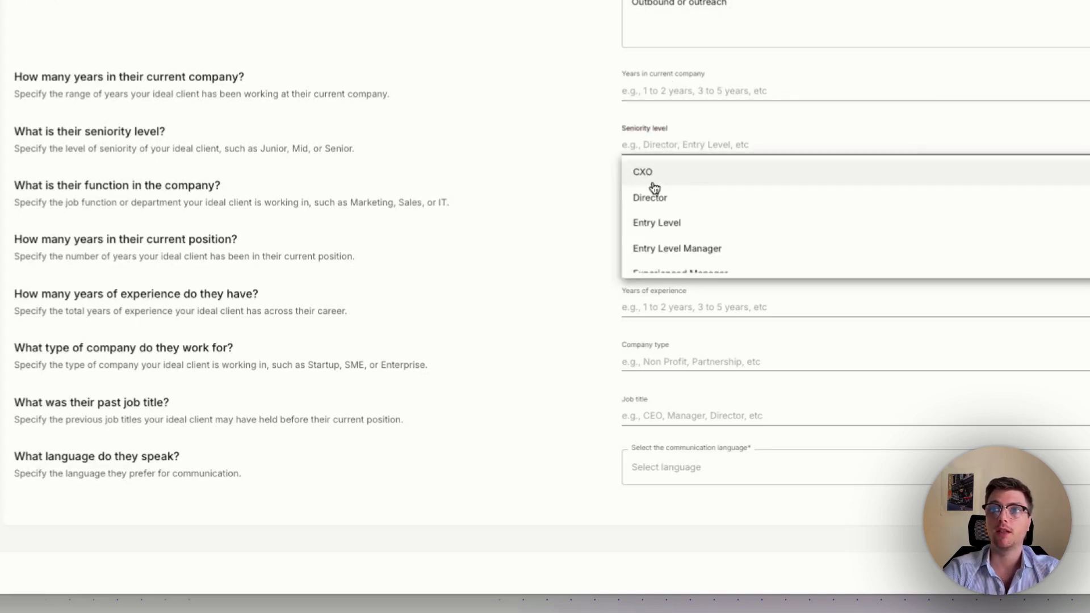
pyautogui.click(661, 173)
pyautogui.click(689, 148)
pyautogui.click(687, 181)
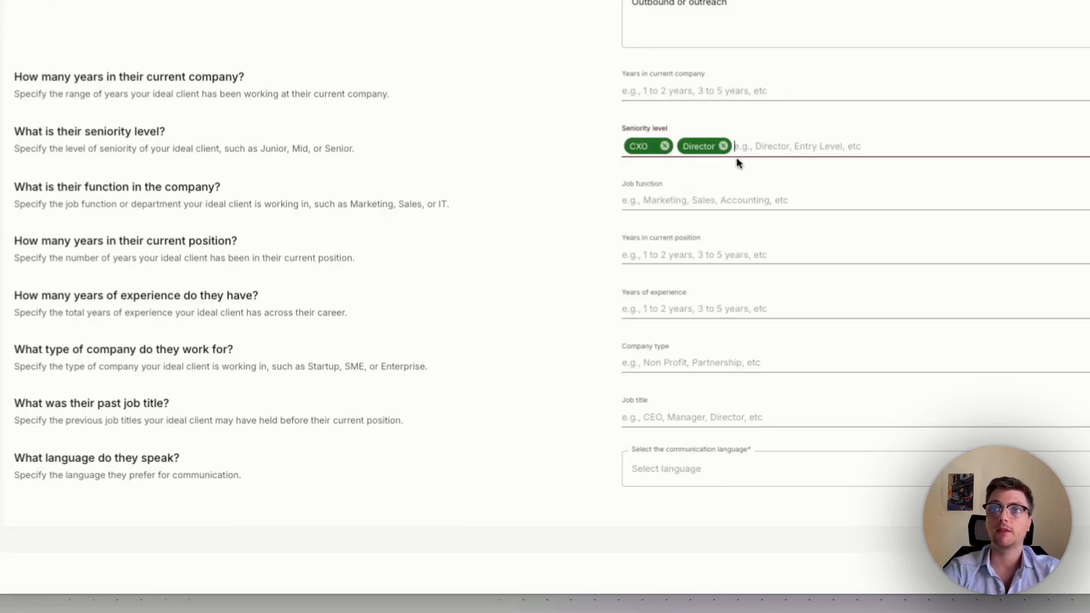
pyautogui.click(737, 152)
pyautogui.scroll(-3, 736, 218)
pyautogui.click(718, 236)
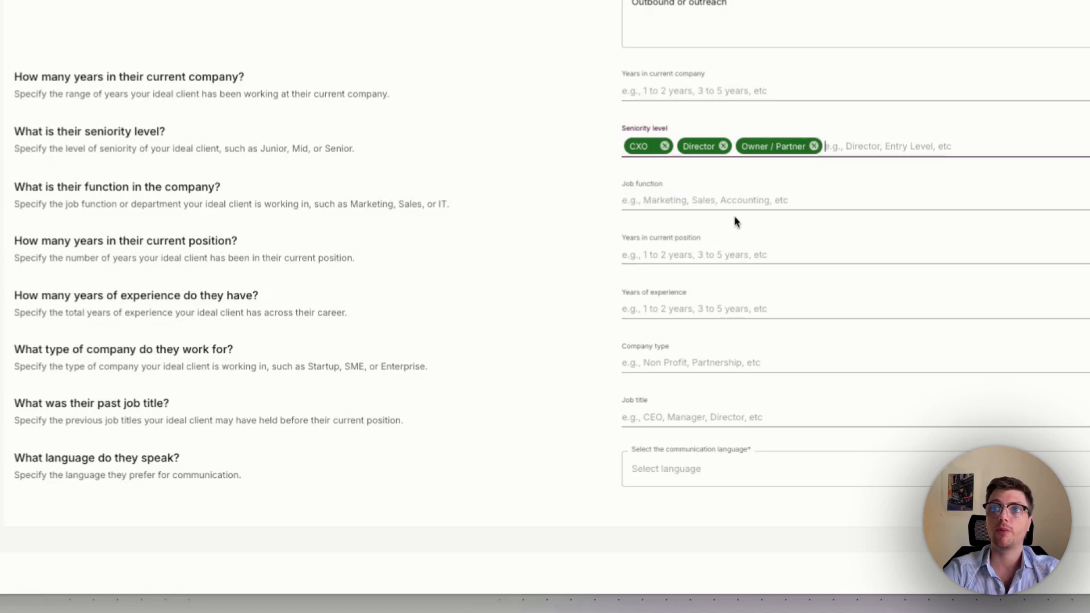
# Include Marketing as the leads' job function.
pyautogui.click(712, 200)
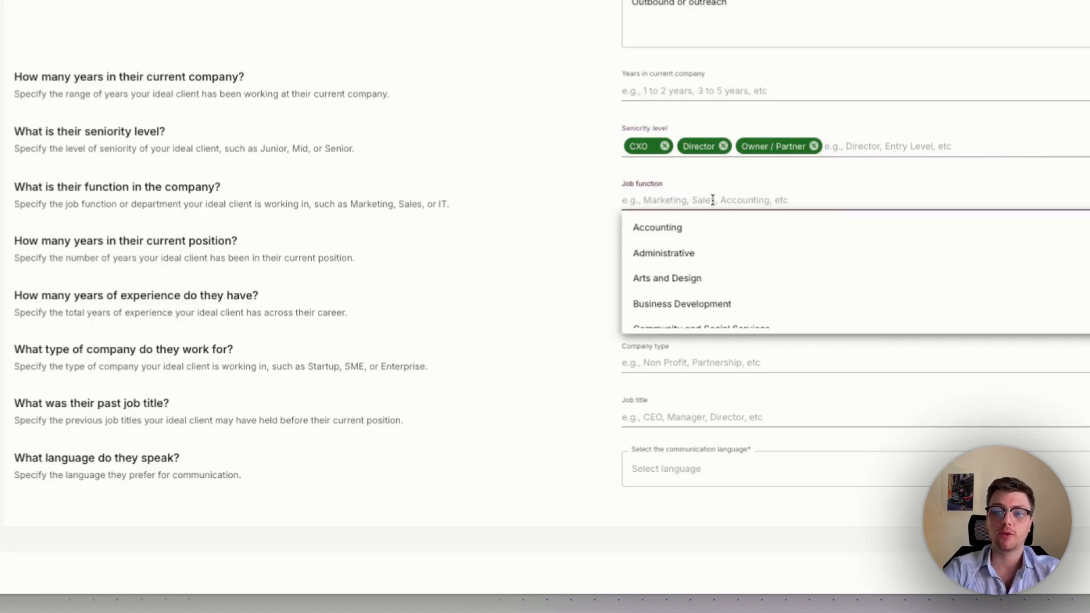
pyautogui.write('mar')
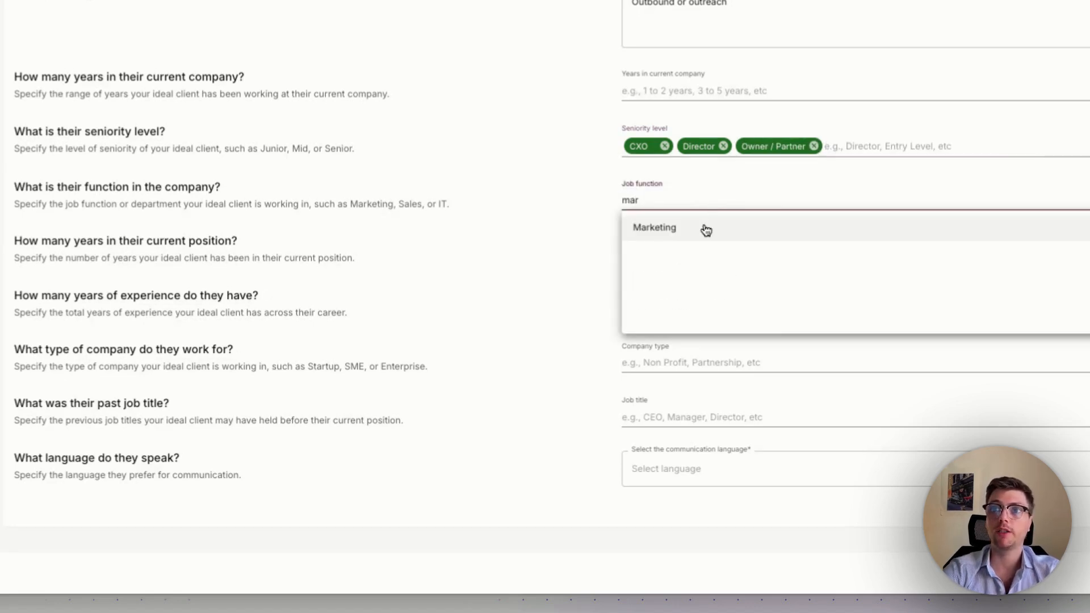
pyautogui.click(704, 230)
# Select 1 to 2 years, 3 to 5 years and Less than 1 year as the leads' years in current position.
pyautogui.click(701, 241)
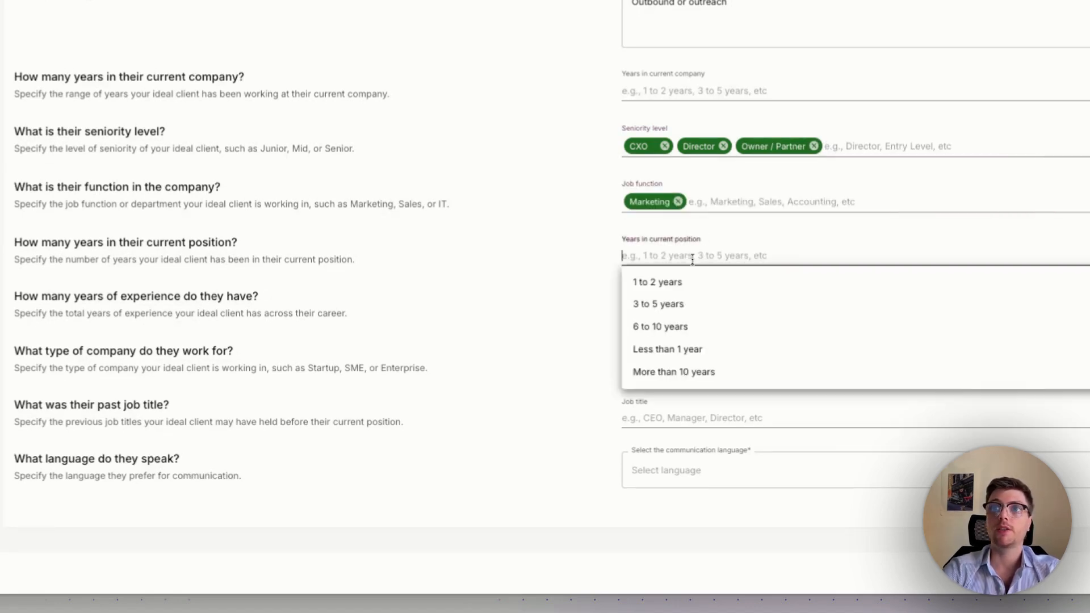
pyautogui.click(677, 292)
pyautogui.click(720, 261)
pyautogui.click(712, 285)
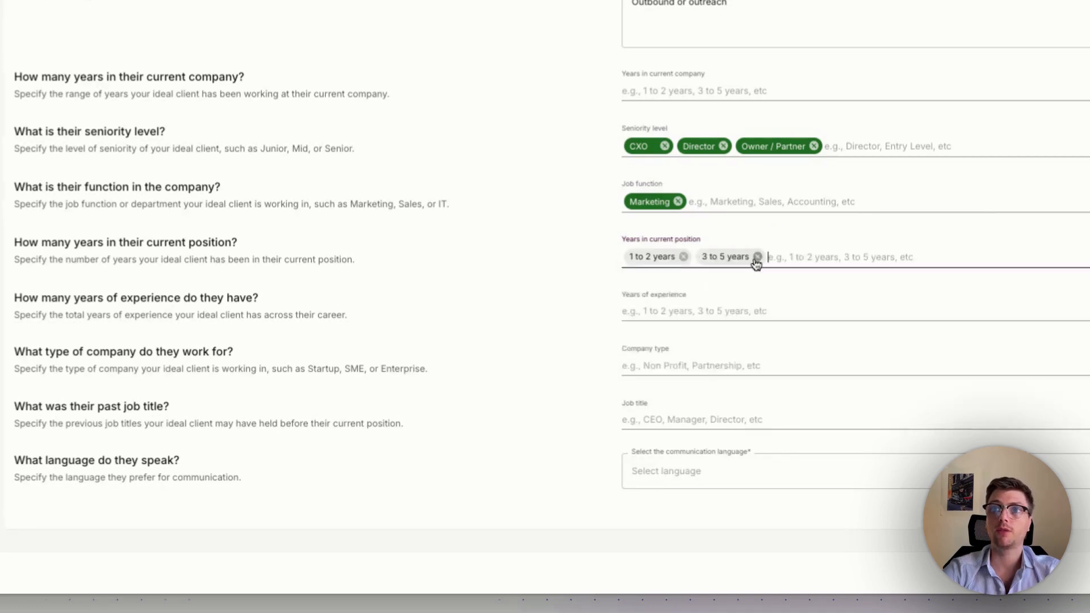
pyautogui.click(793, 256)
pyautogui.click(741, 309)
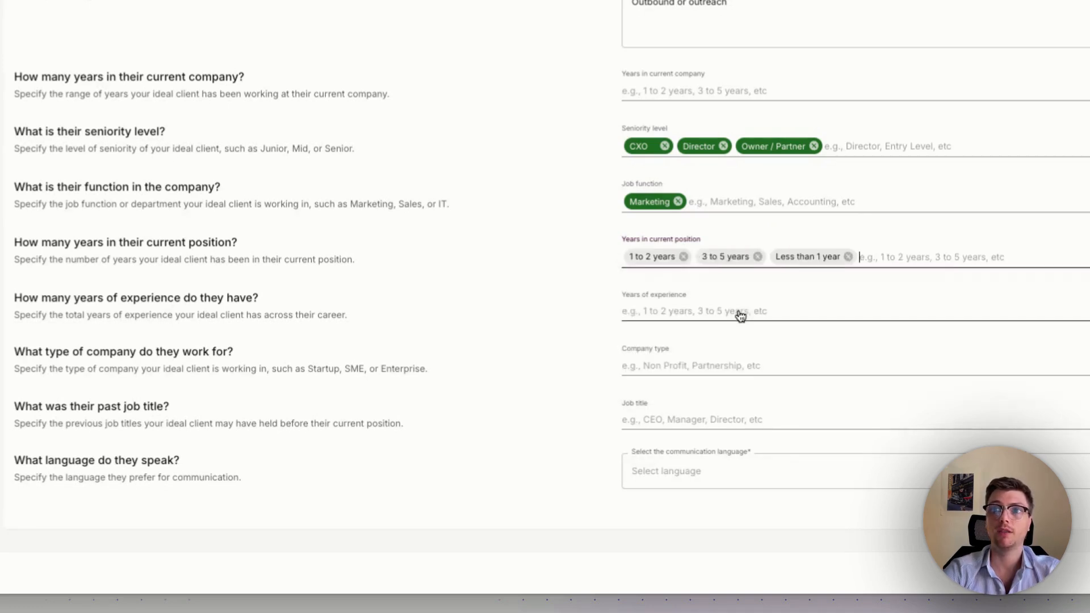
# Select Less than 1 year, 1 to 2 years, 3 to 5 years and 6 to 10 years as the leads' years of experience.
pyautogui.click(741, 315)
pyautogui.click(695, 405)
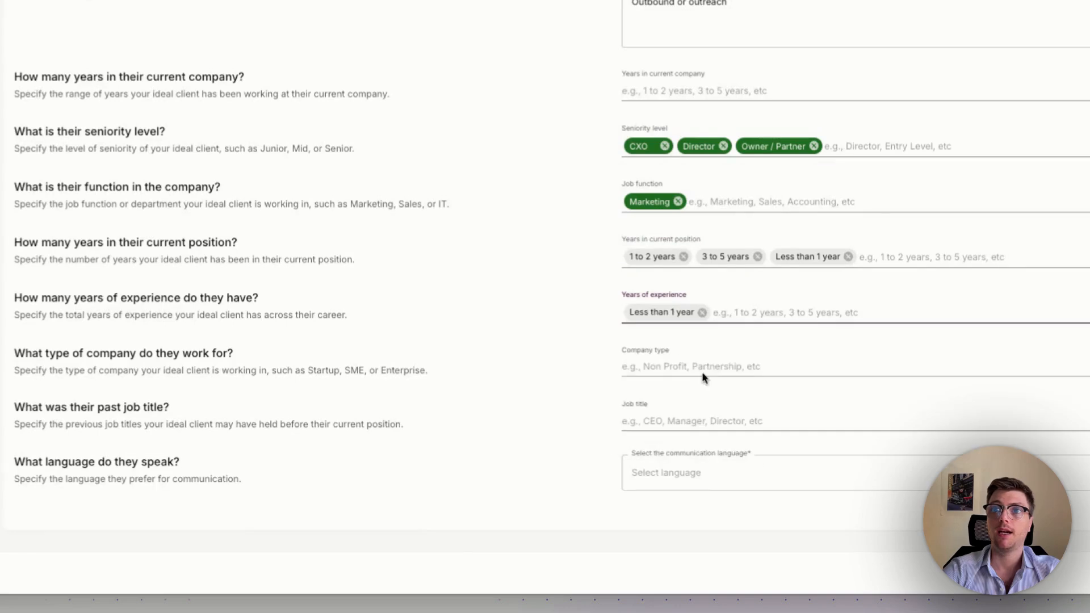
pyautogui.click(742, 315)
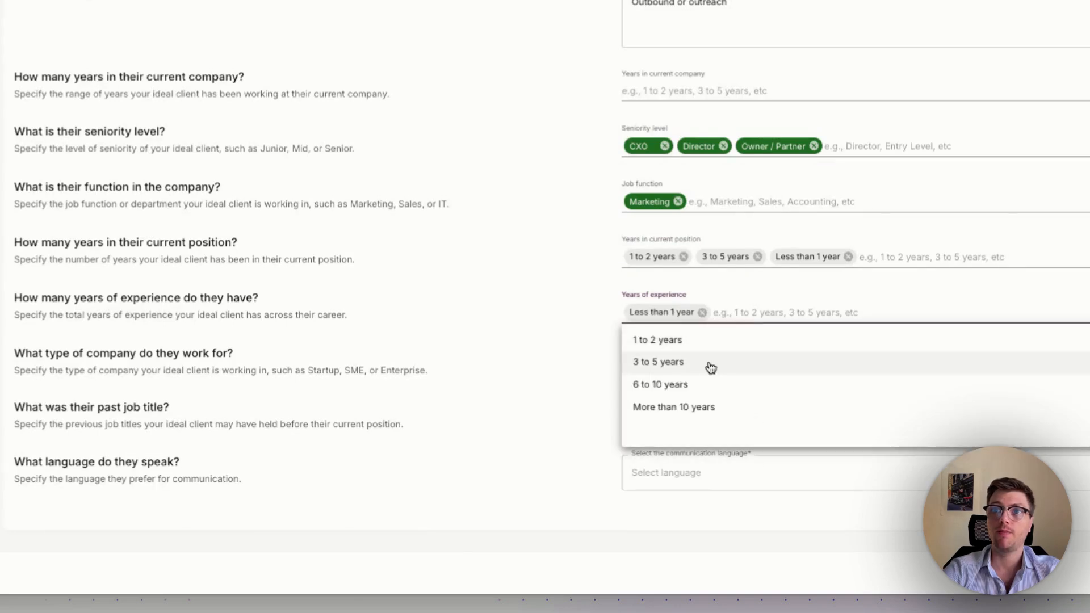
pyautogui.click(788, 317)
pyautogui.click(742, 339)
pyautogui.click(890, 312)
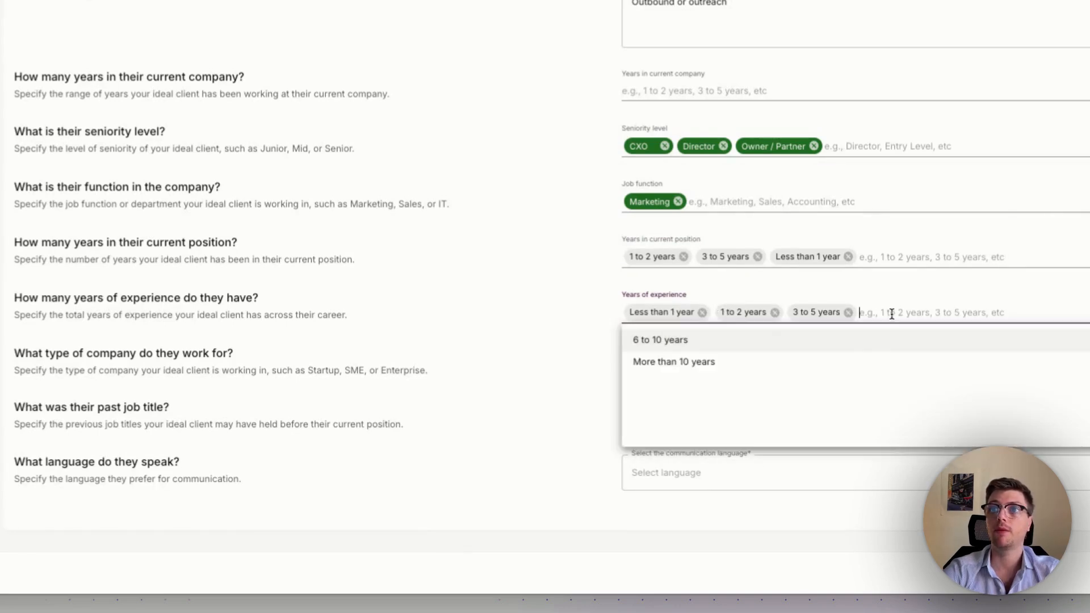
pyautogui.click(788, 341)
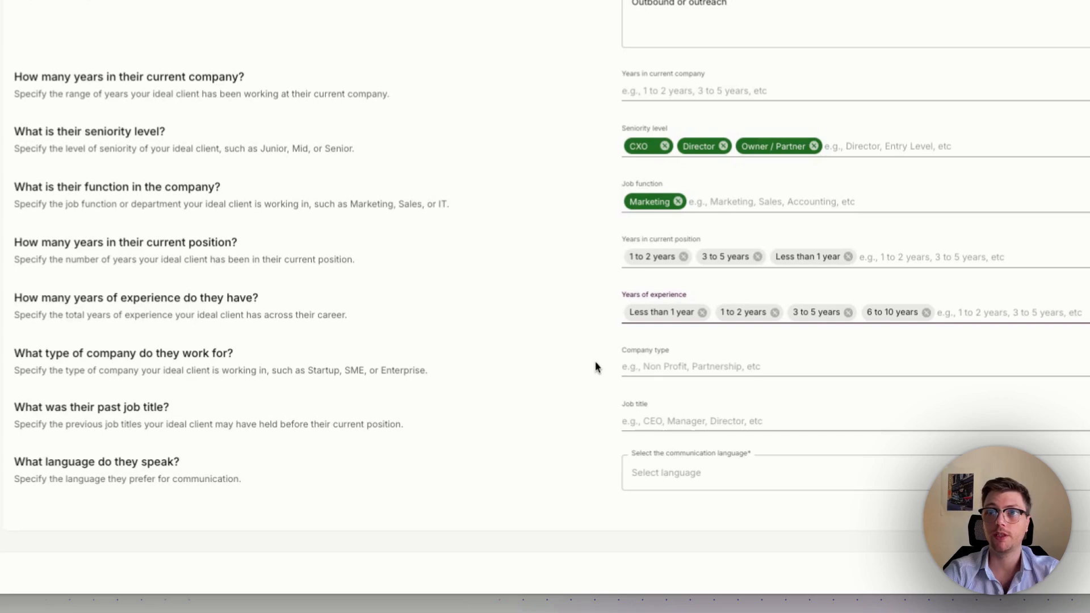
# Select the company types Partnership, Privately Held, Self Owned and Self Employed for the leads.
pyautogui.click(662, 369)
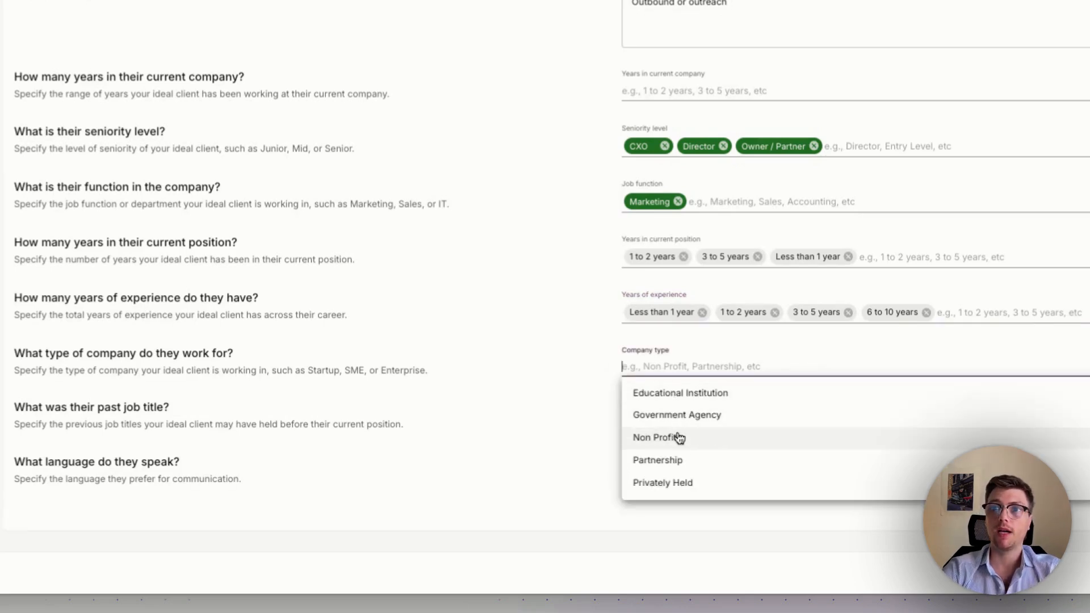
pyautogui.click(679, 460)
pyautogui.click(737, 370)
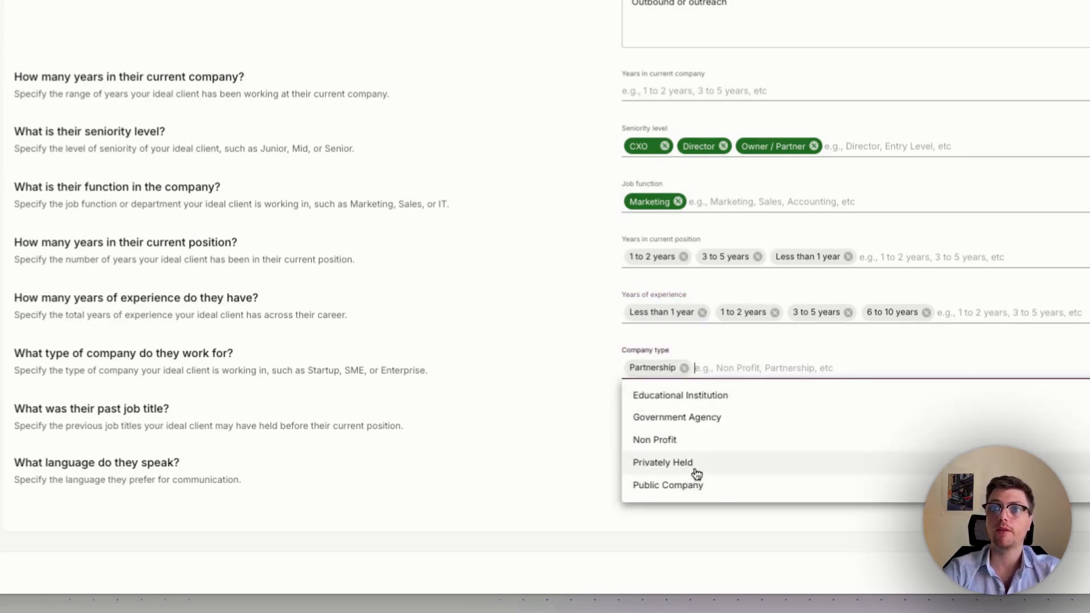
pyautogui.click(695, 470)
pyautogui.click(778, 373)
pyautogui.click(685, 480)
pyautogui.click(900, 375)
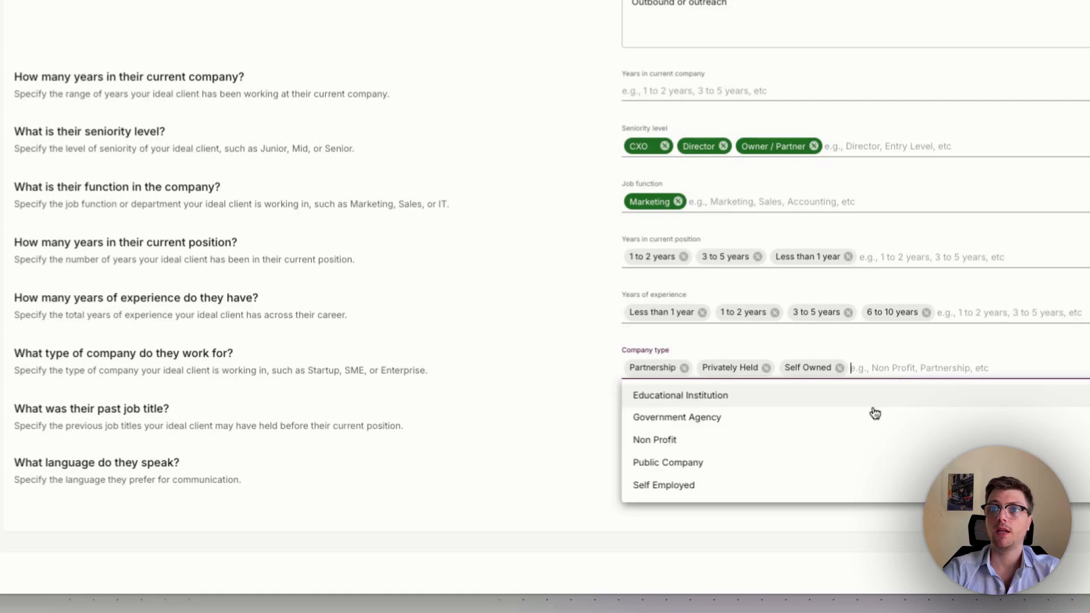
pyautogui.click(778, 488)
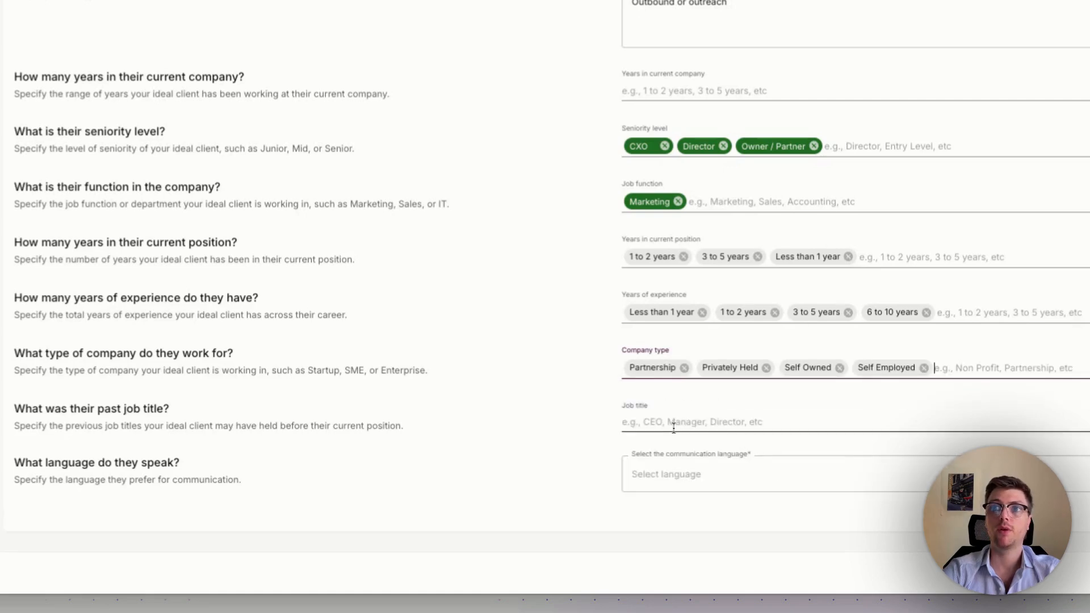
pyautogui.scroll(3, 514, 400)
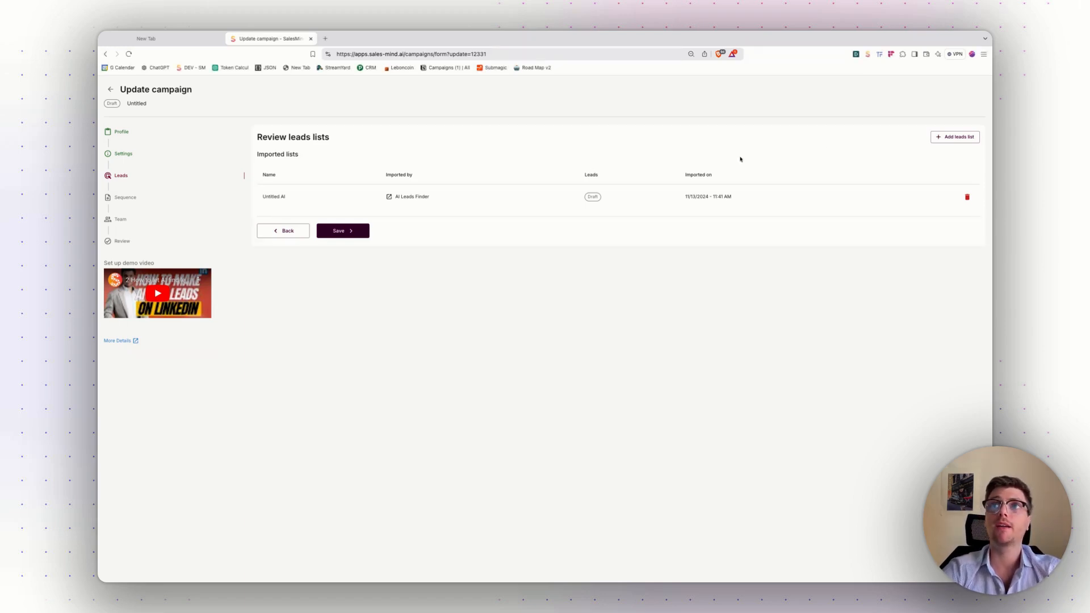
# Open the copied LinkedIn post about finding decision-makers by job title in a new browser tab.
pyautogui.press('super+t')
pyautogui.press('super+v')
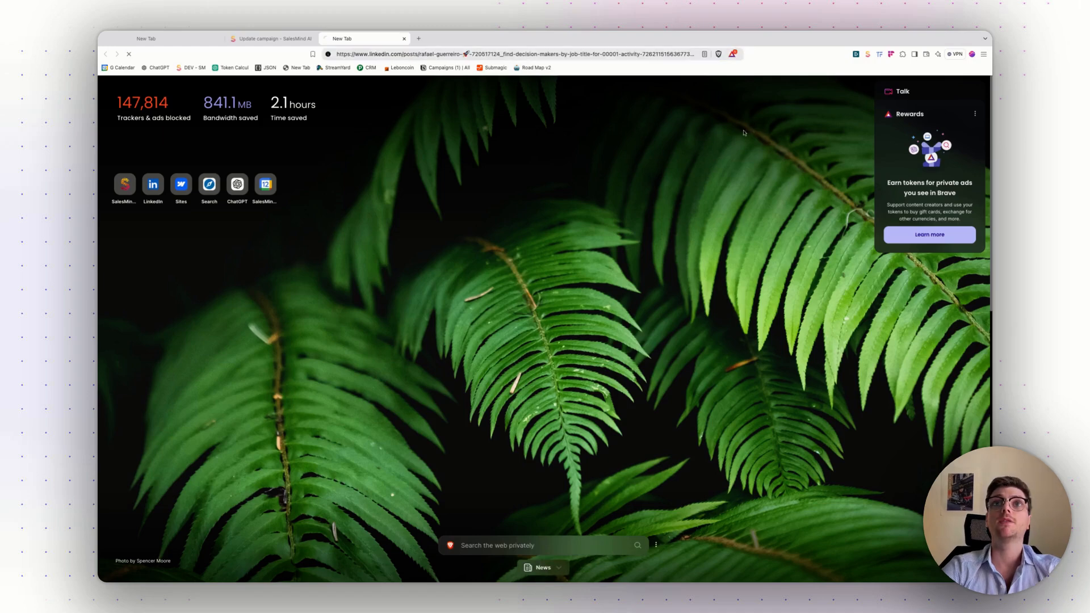
pyautogui.press('Return')
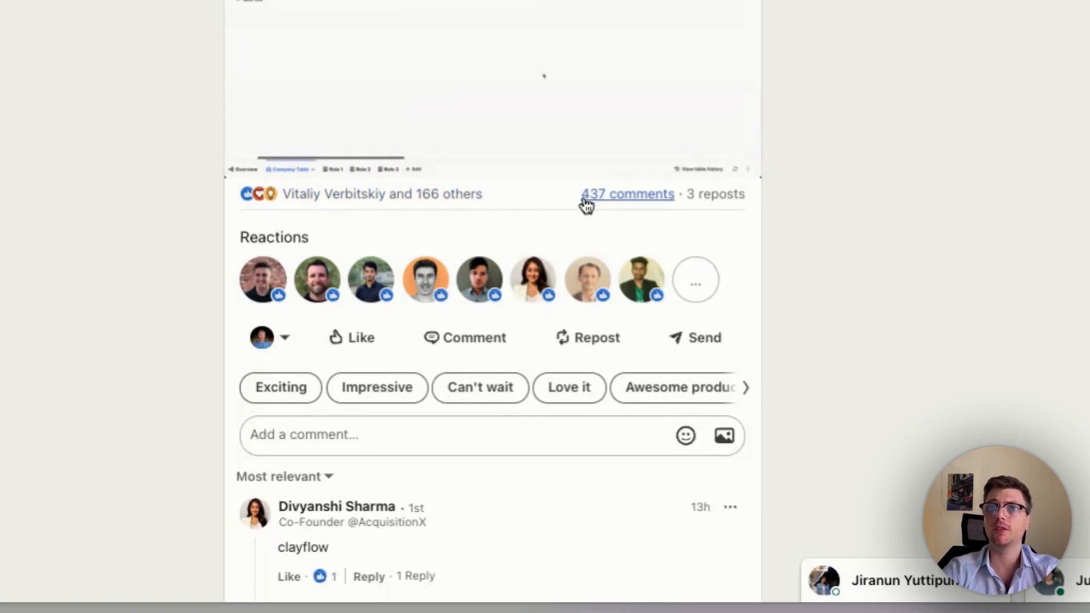
# Examine the LinkedIn post's reactions and comments to judge whether its audience suits the campaign.
pyautogui.scroll(-5, 588, 208)
pyautogui.scroll(7, 589, 208)
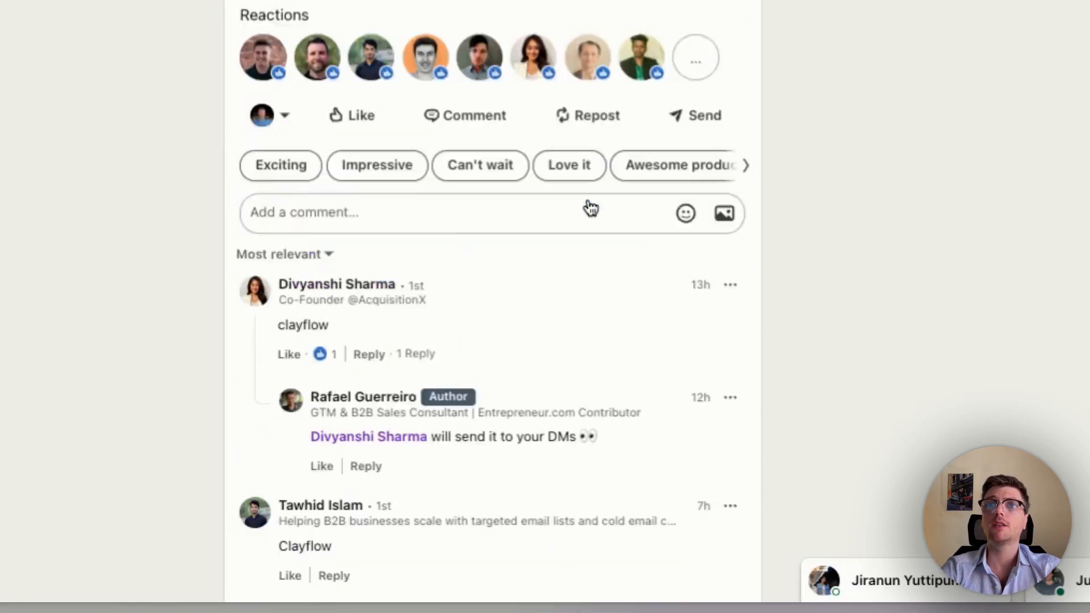
pyautogui.scroll(-10, 589, 208)
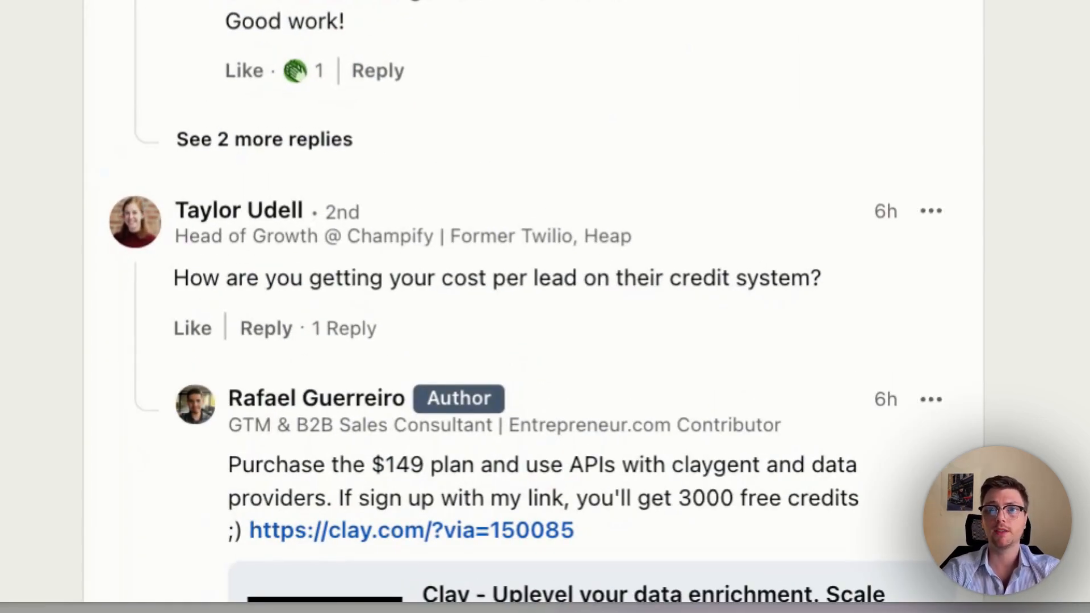
pyautogui.scroll(-5, 329, 221)
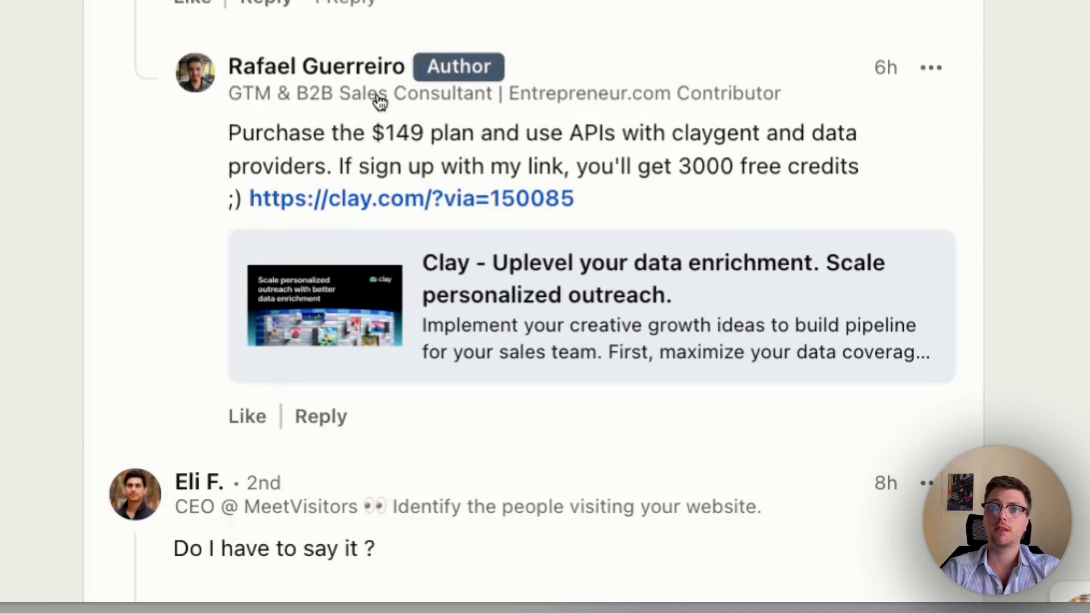
pyautogui.scroll(-12, 379, 101)
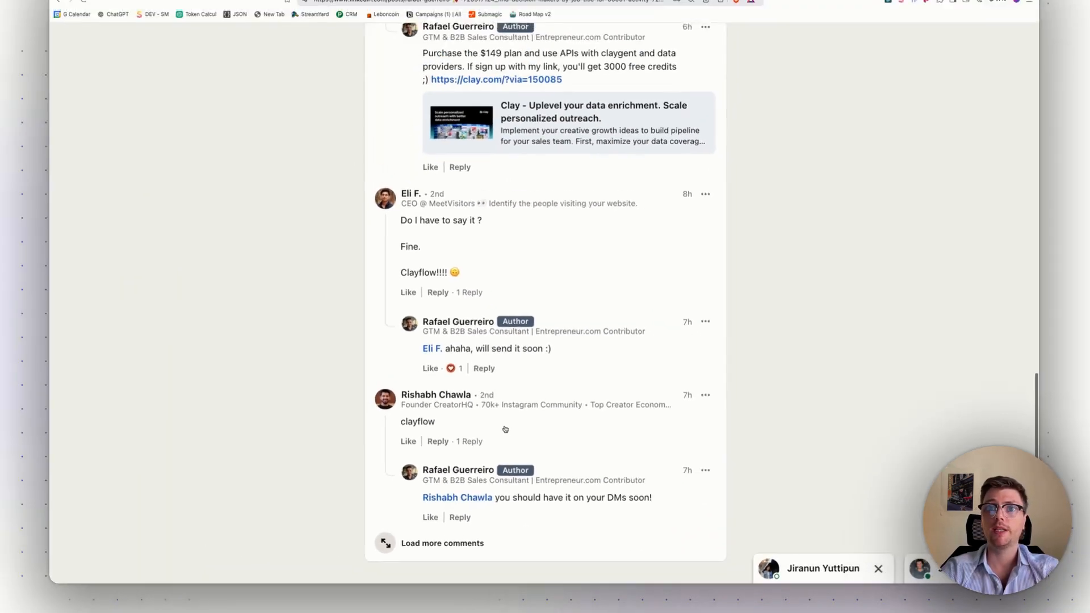
pyautogui.scroll(15, 432, 271)
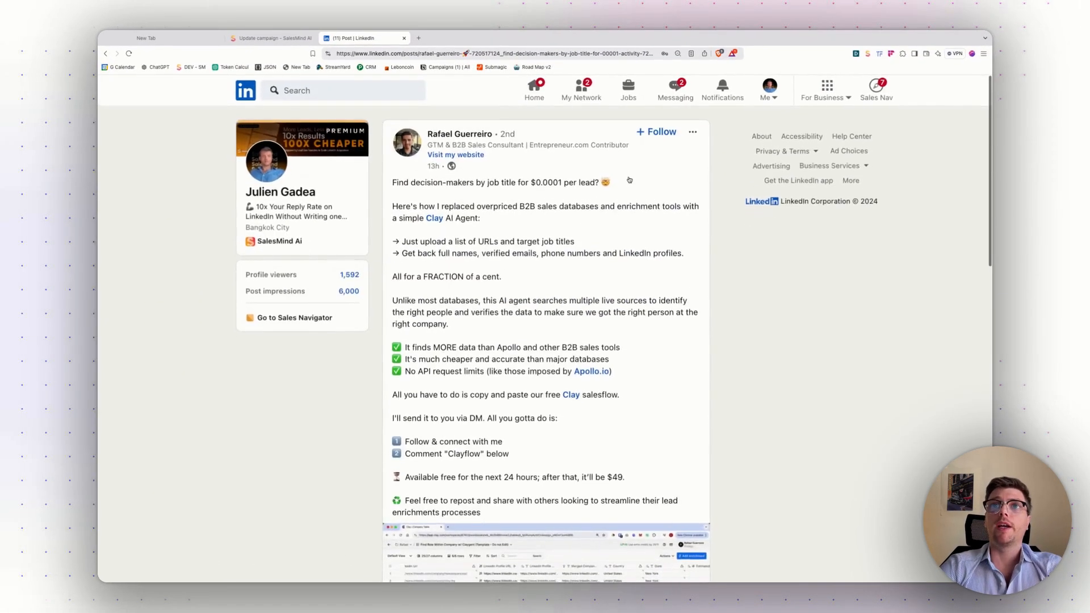
pyautogui.press('super+minus')
pyautogui.press('super+minus')
pyautogui.press('super+minus')
pyautogui.press('super+minus')
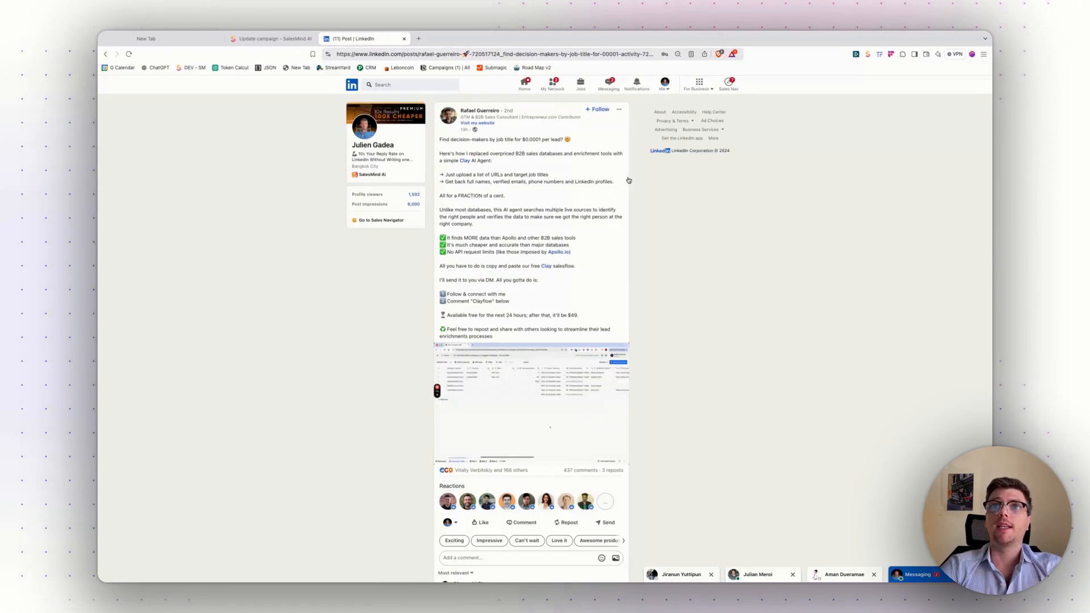
# Switch back to the SalesMind AI campaign and add a leads list imported by LinkedIn post likes from the copied post URL.
pyautogui.click(295, 45)
pyautogui.click(978, 133)
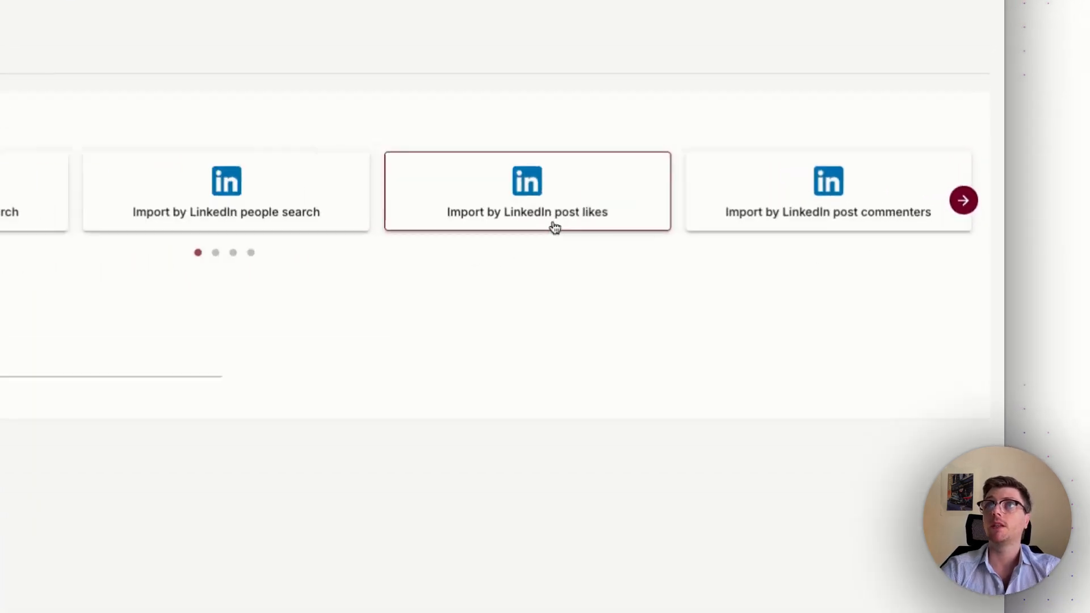
pyautogui.click(533, 349)
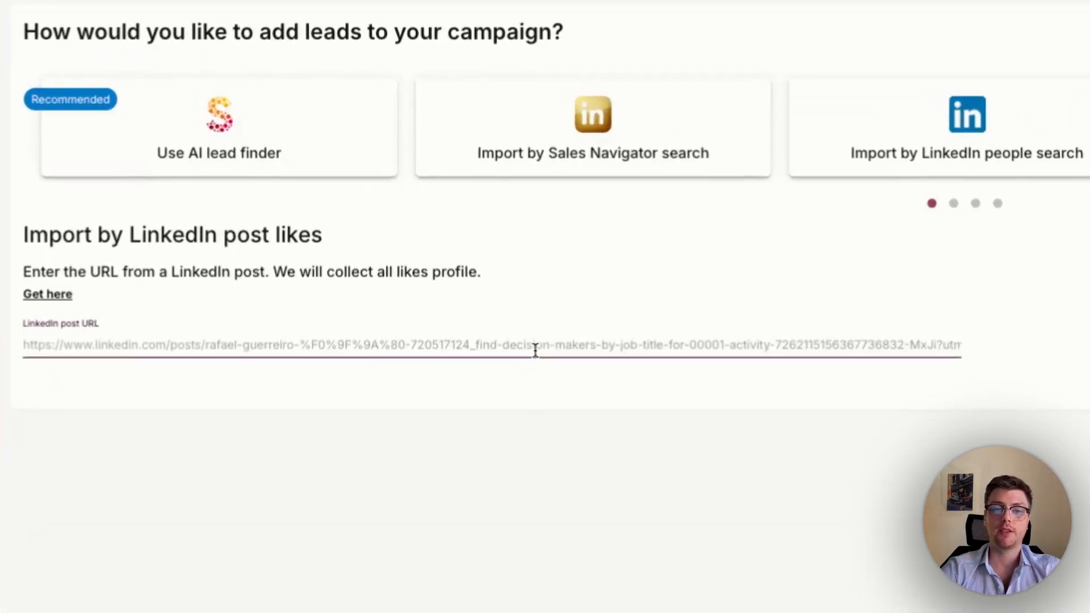
pyautogui.press('super+v')
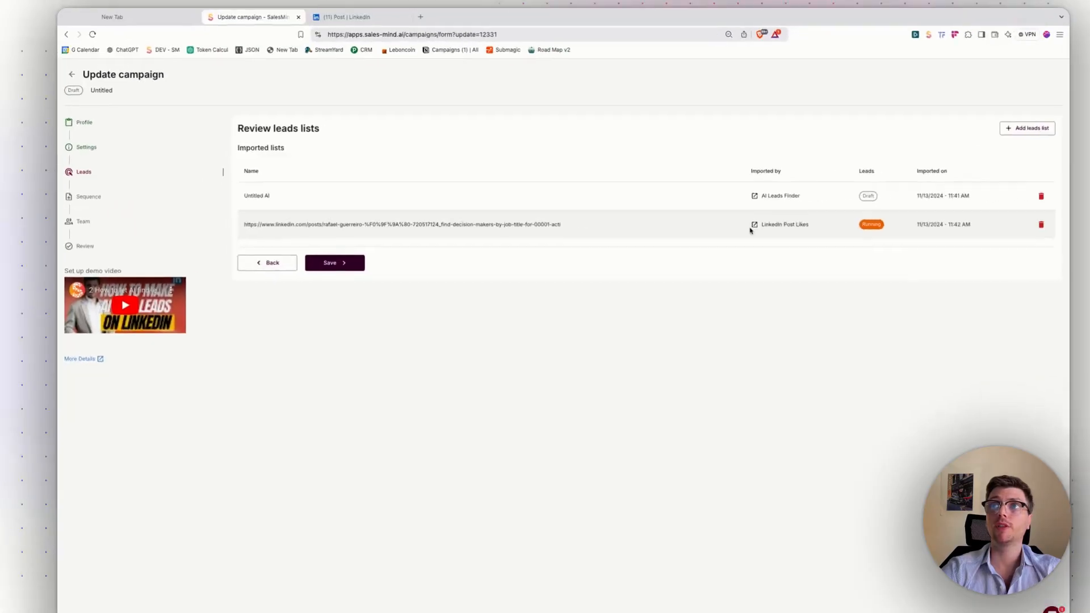
# Add another leads list imported by LinkedIn post commenters, using the same post URL.
pyautogui.click(966, 141)
pyautogui.click(906, 191)
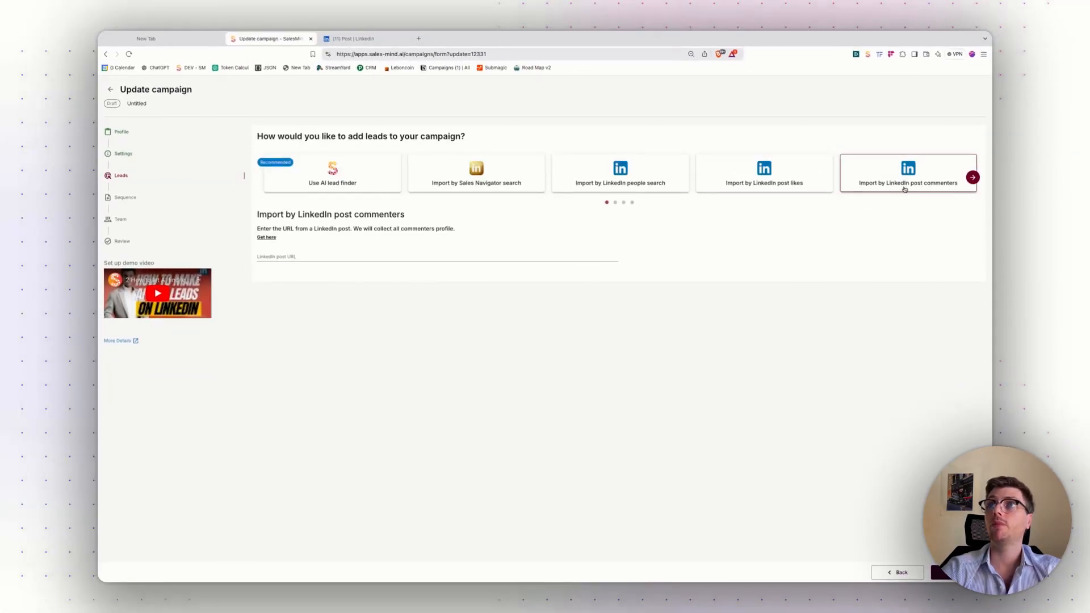
pyautogui.click(467, 255)
pyautogui.press('super+v')
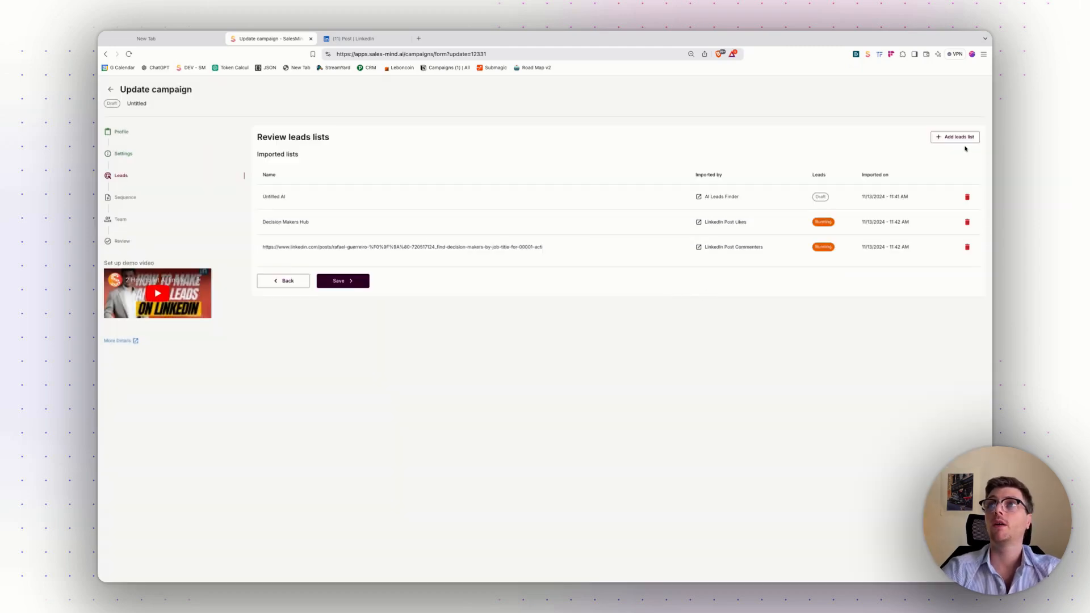
# Add a leads list imported by LinkedIn event search, using the URL copied from the Gen-AI (Chat-GPT) event page on LinkedIn.
pyautogui.click(965, 142)
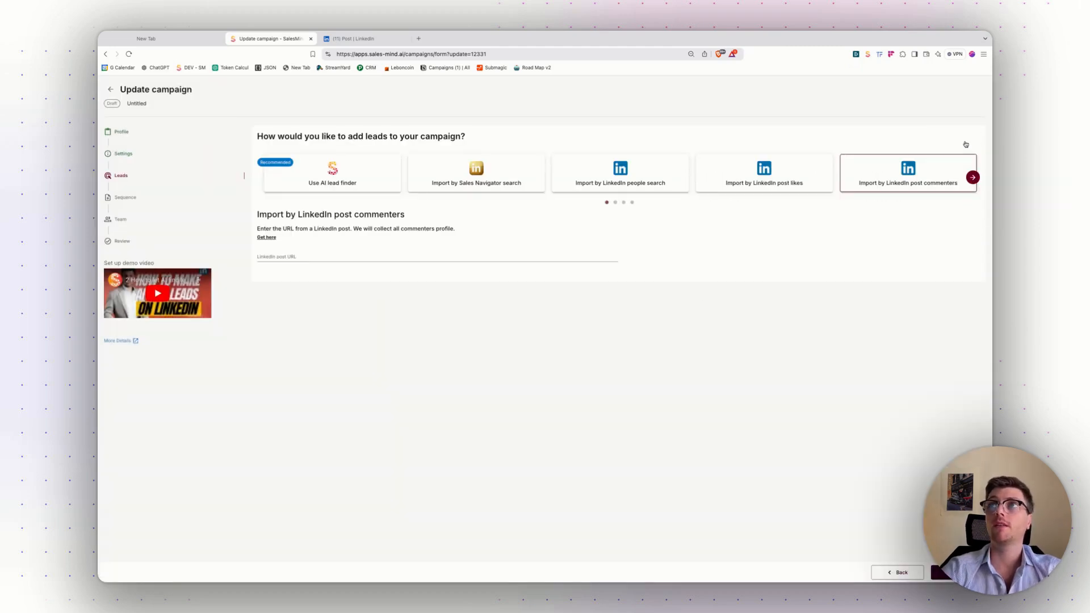
pyautogui.click(972, 177)
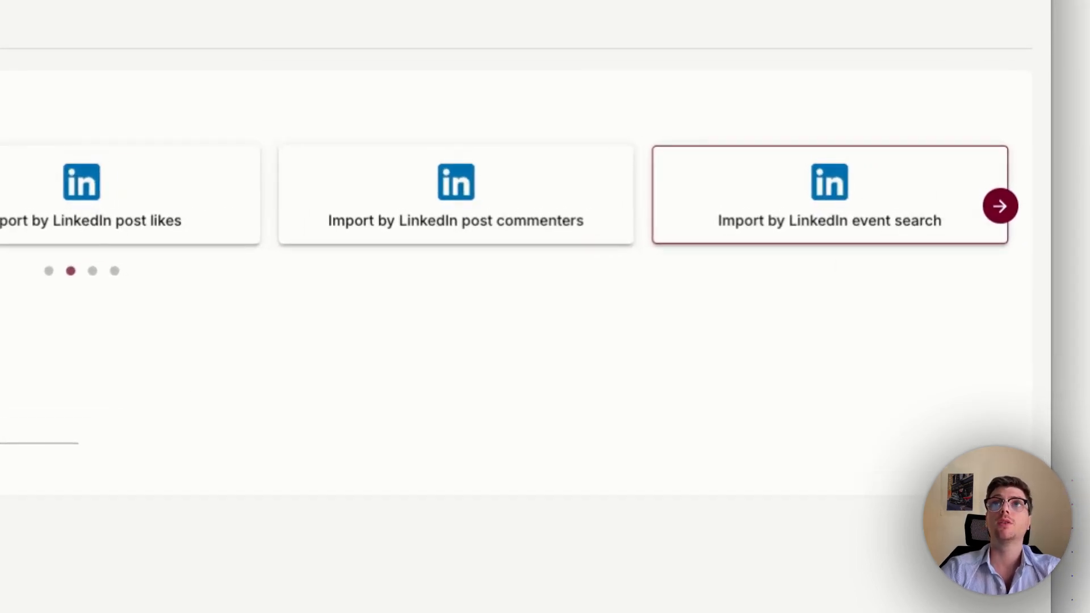
pyautogui.click(342, 36)
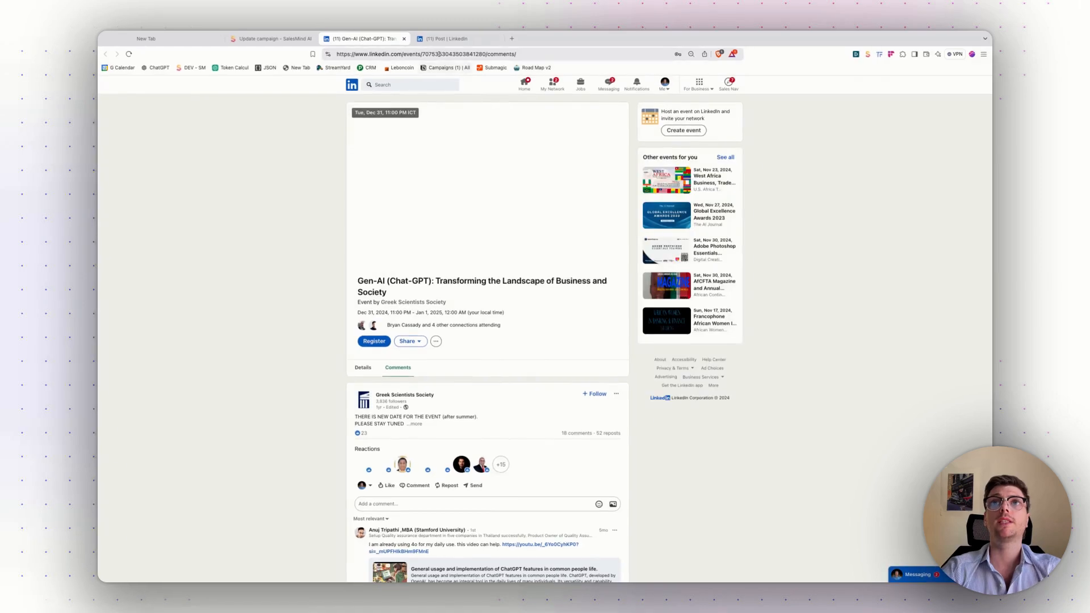
pyautogui.click(438, 54)
pyautogui.hotkey('ctrl', 'c')
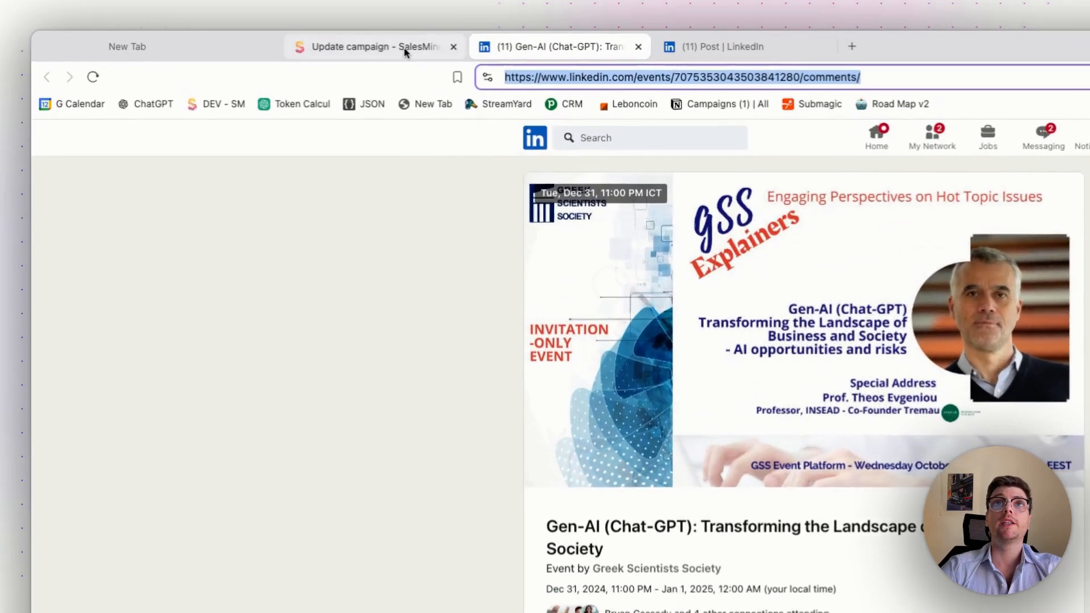
pyautogui.click(280, 38)
pyautogui.click(248, 348)
pyautogui.hotkey('ctrl', 'v')
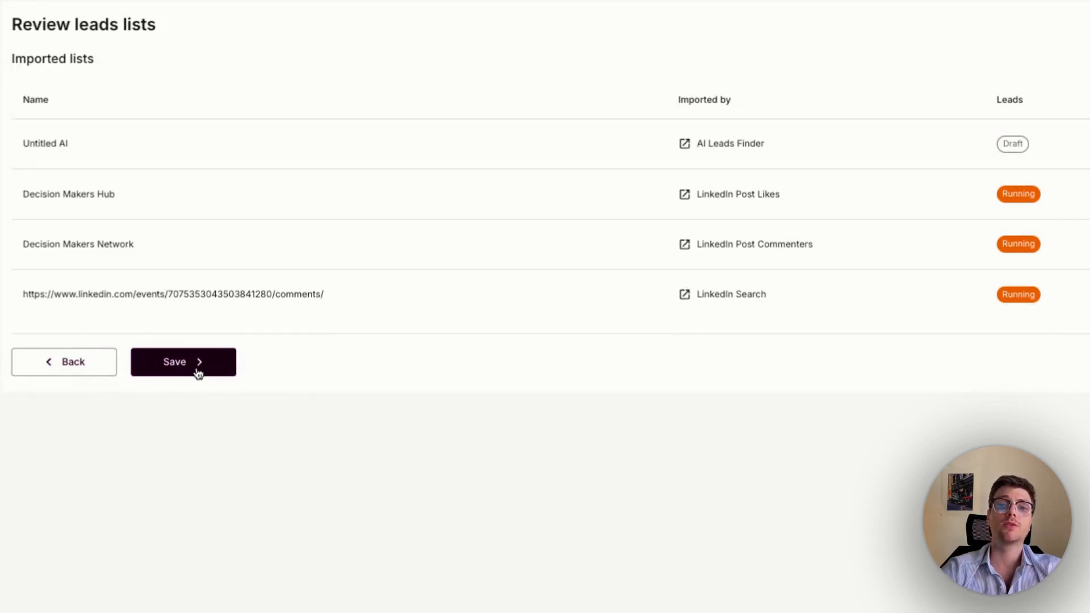
# Save the campaign's leads lists and preview the Referral Outreach Template and Competitor Engagement Outreach Strategy sequences.
pyautogui.click(198, 373)
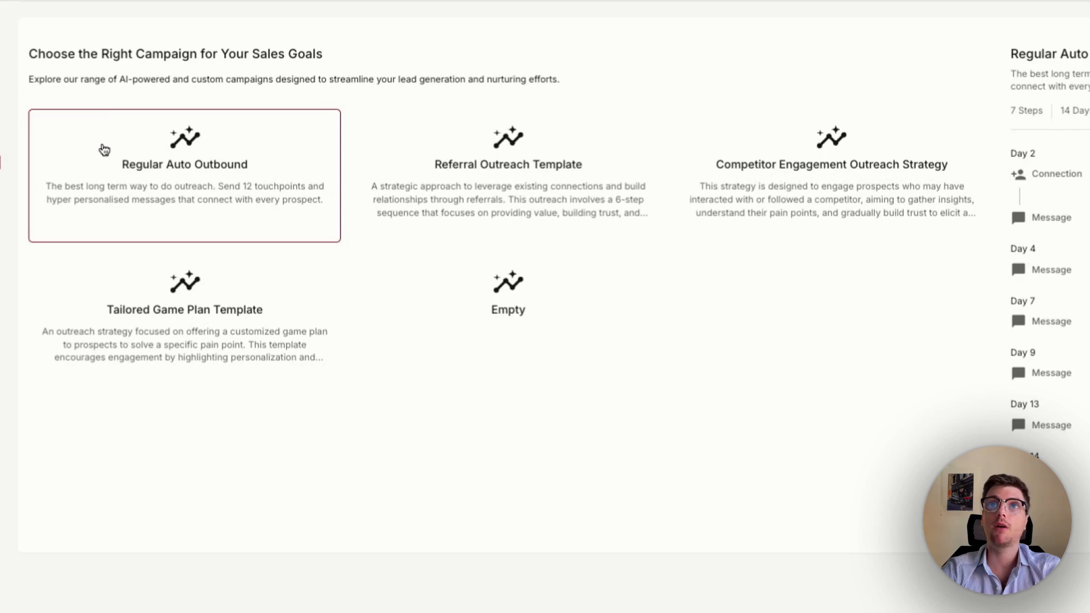
pyautogui.click(473, 198)
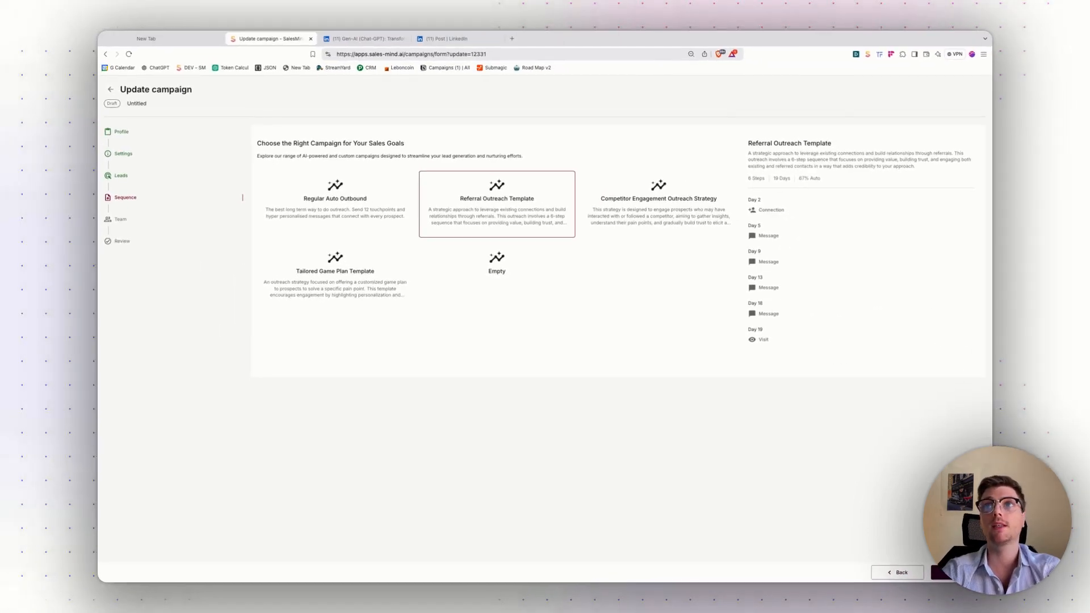
pyautogui.click(658, 221)
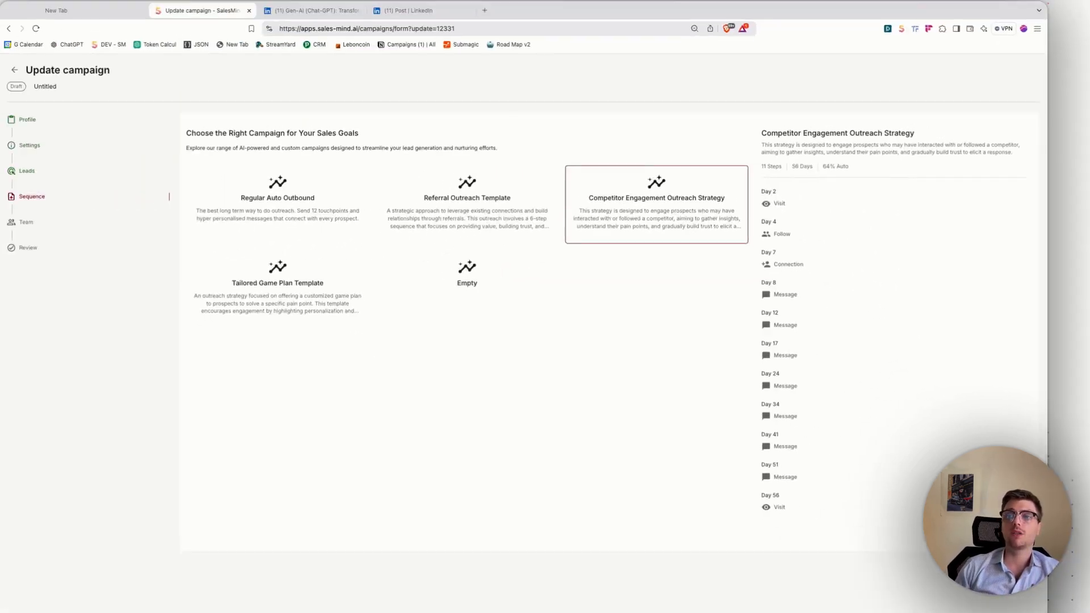
# Preview the Tailored Game Plan Template, and choose the Regular Auto Outbound sequence for the campaign.
pyautogui.click(293, 284)
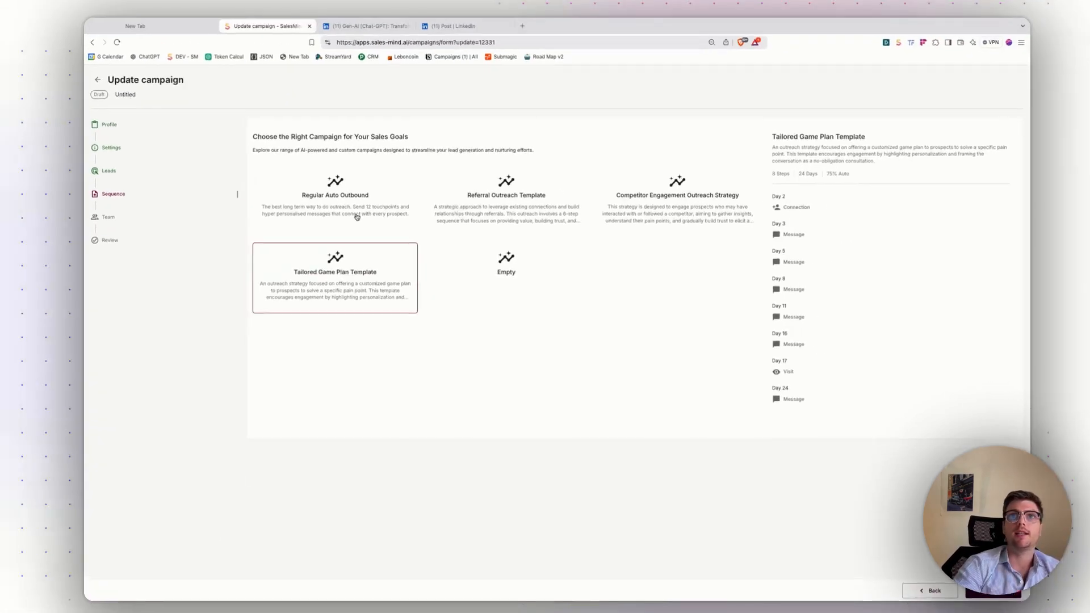
pyautogui.click(356, 216)
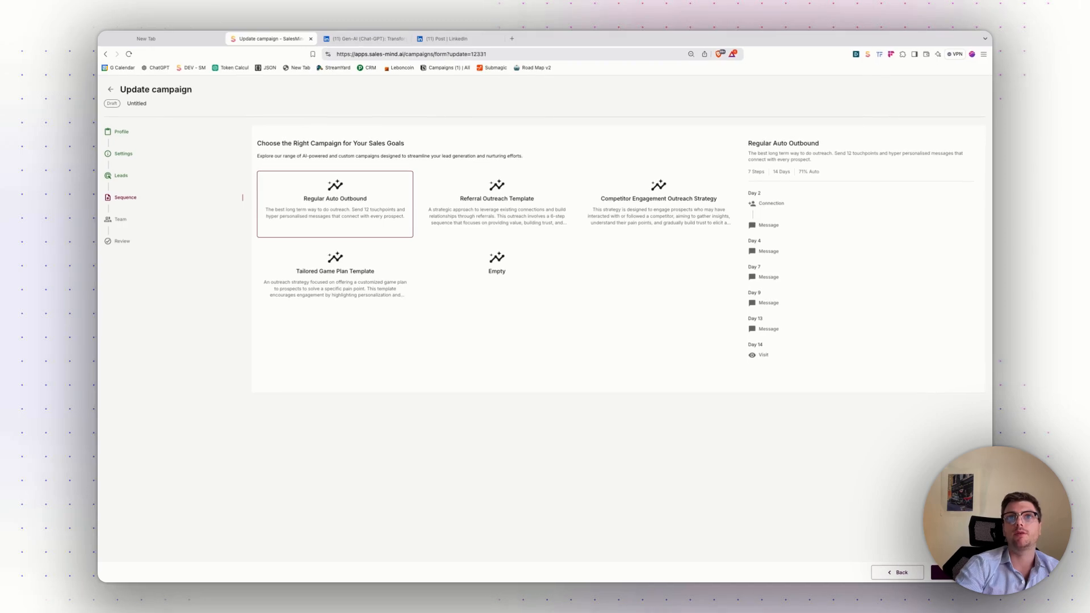
pyautogui.click(942, 572)
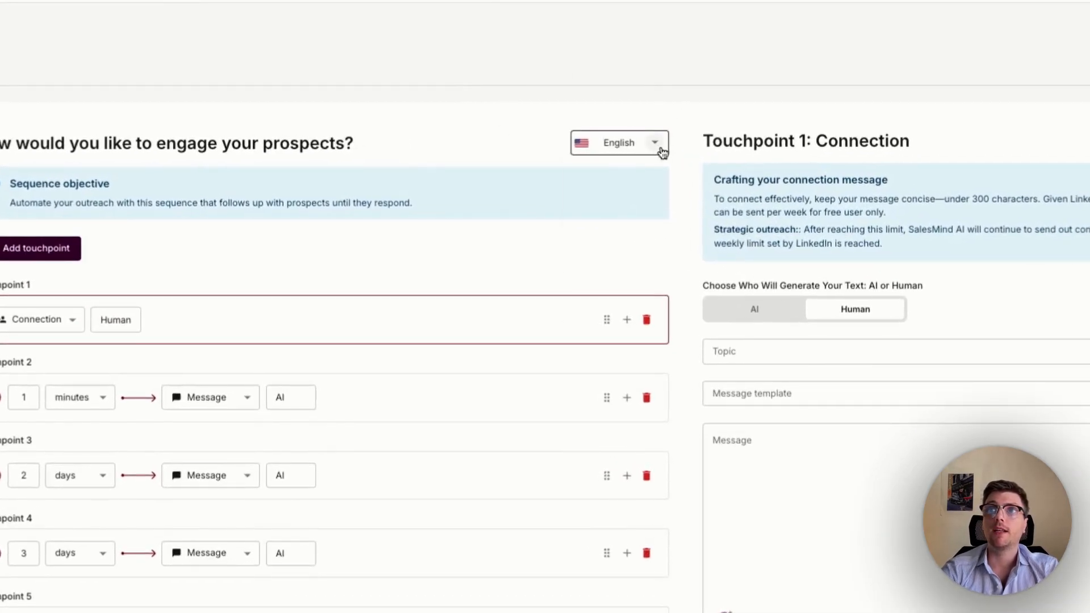
# Check the sequence language options and look through the settings of individual touchpoints, ending on the touchpoint 6 message.
pyautogui.click(655, 142)
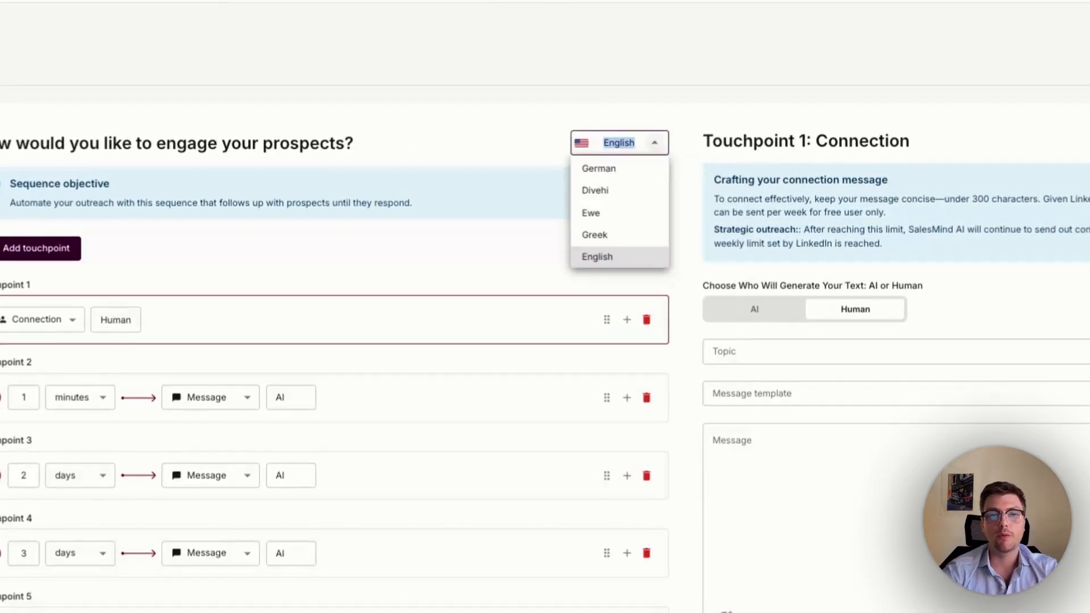
pyautogui.click(655, 142)
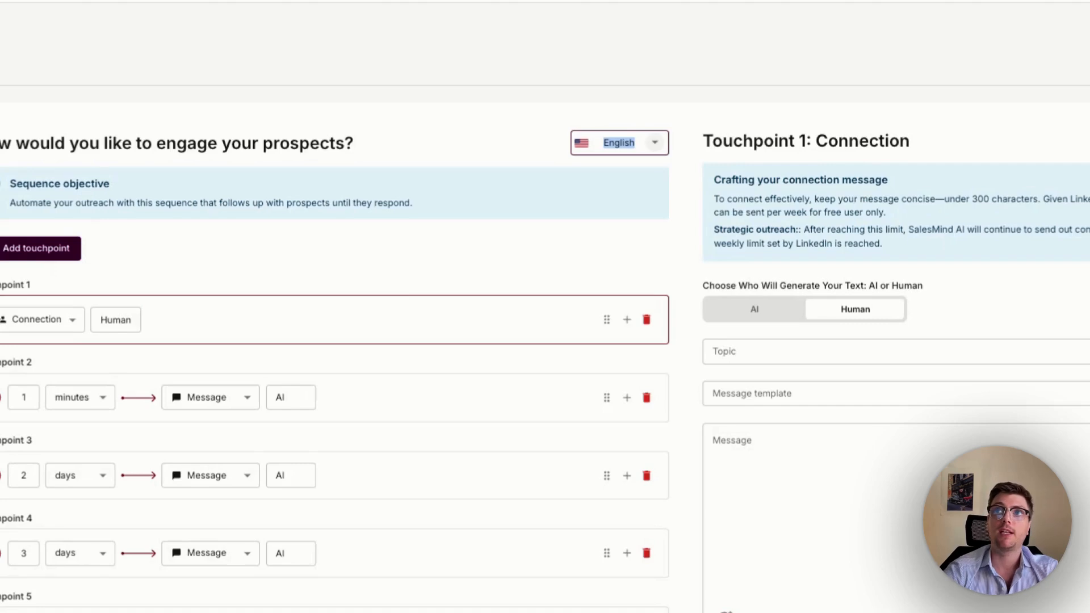
pyautogui.click(475, 281)
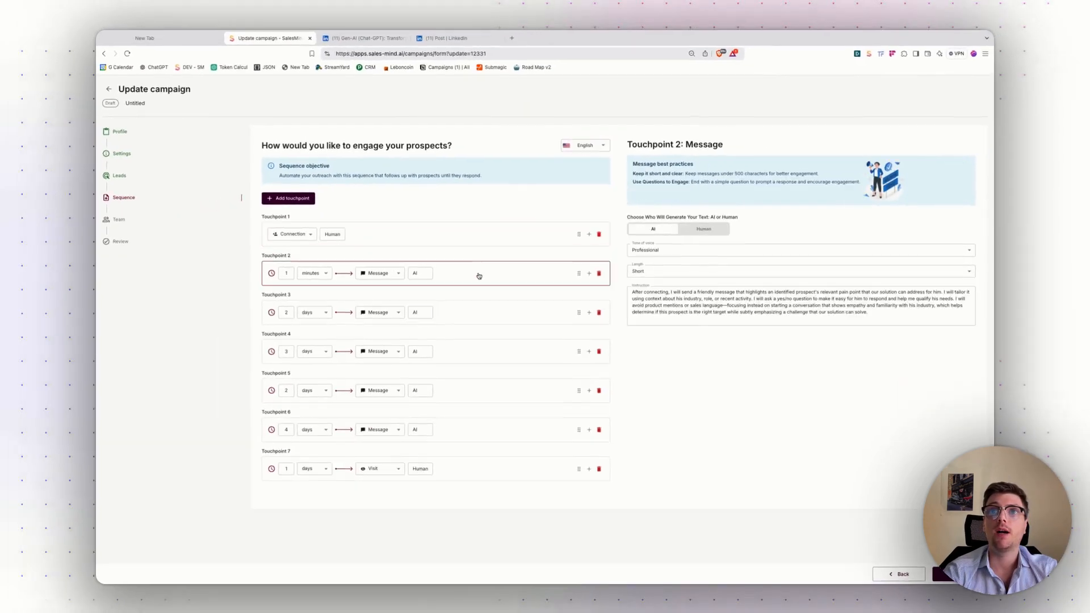
pyautogui.click(479, 318)
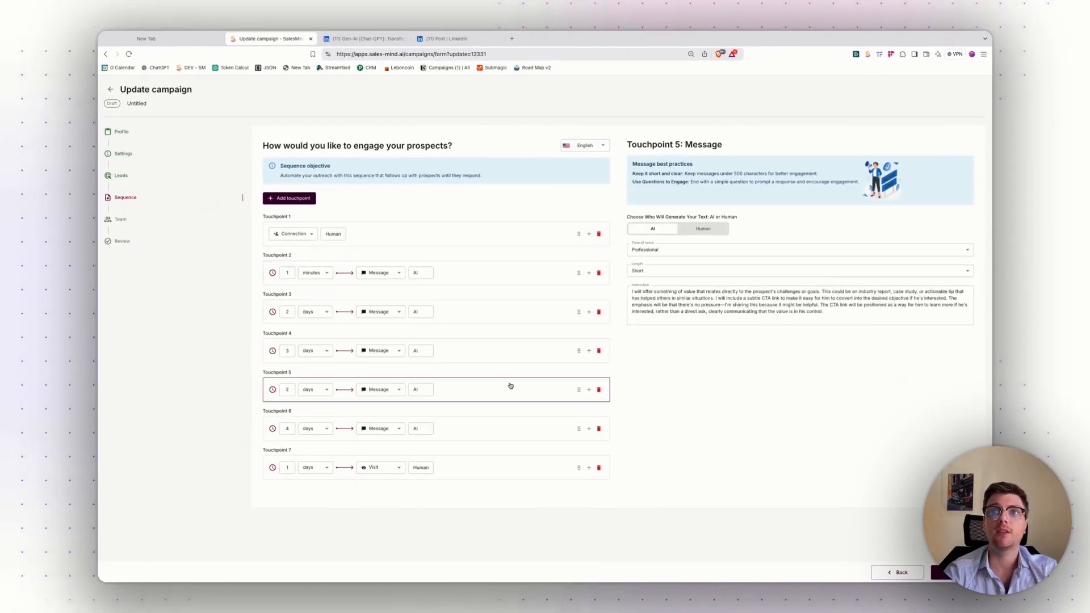
pyautogui.click(517, 471)
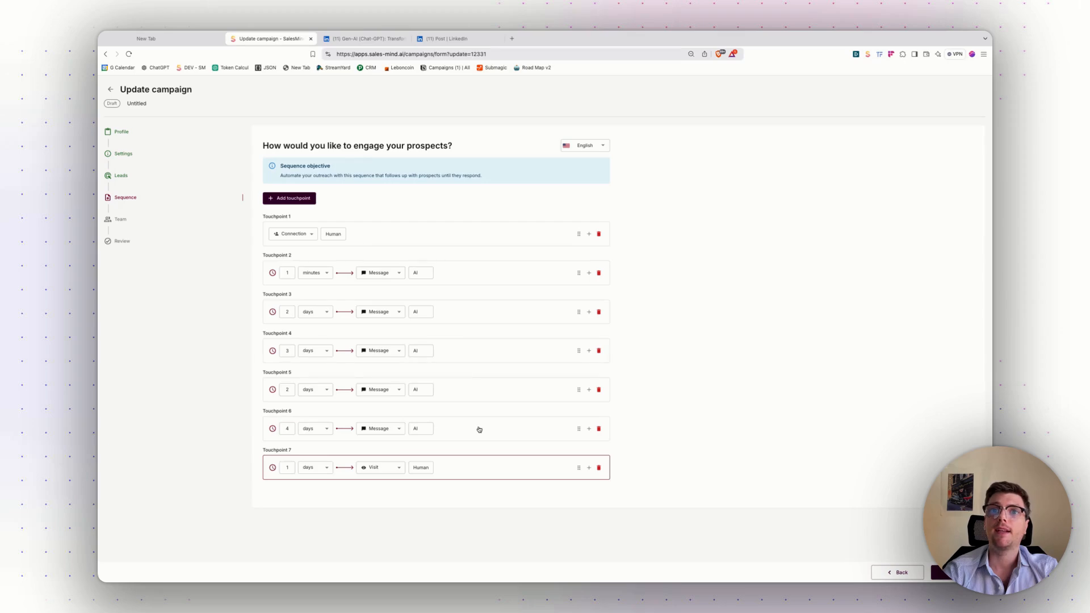
pyautogui.click(479, 429)
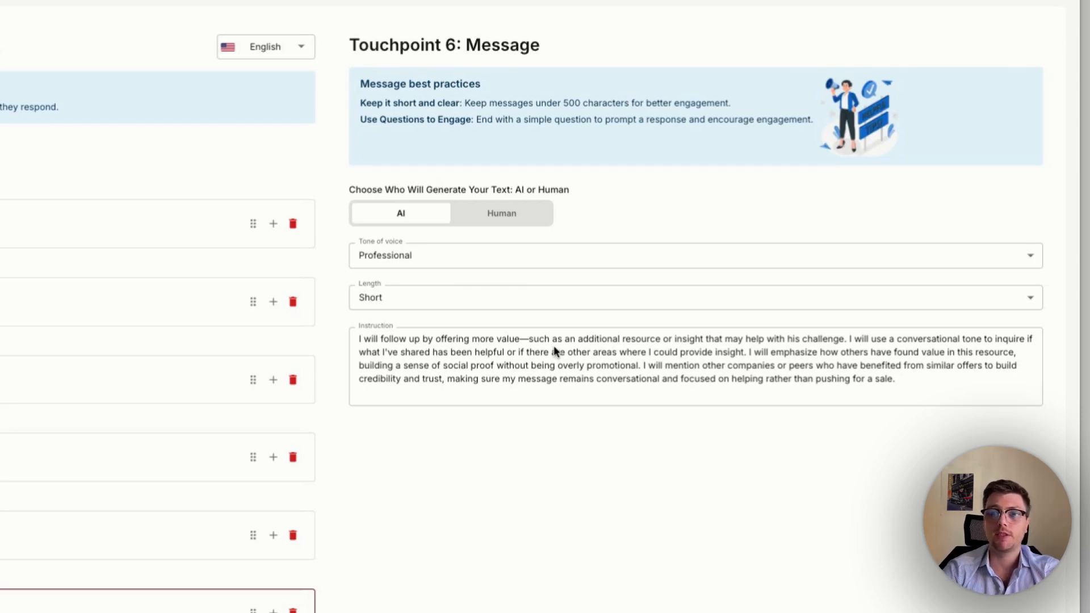
# Switch touchpoint 6 to human-written text and start its message with "Hello {{firstname}}".
pyautogui.click(514, 223)
pyautogui.click(428, 361)
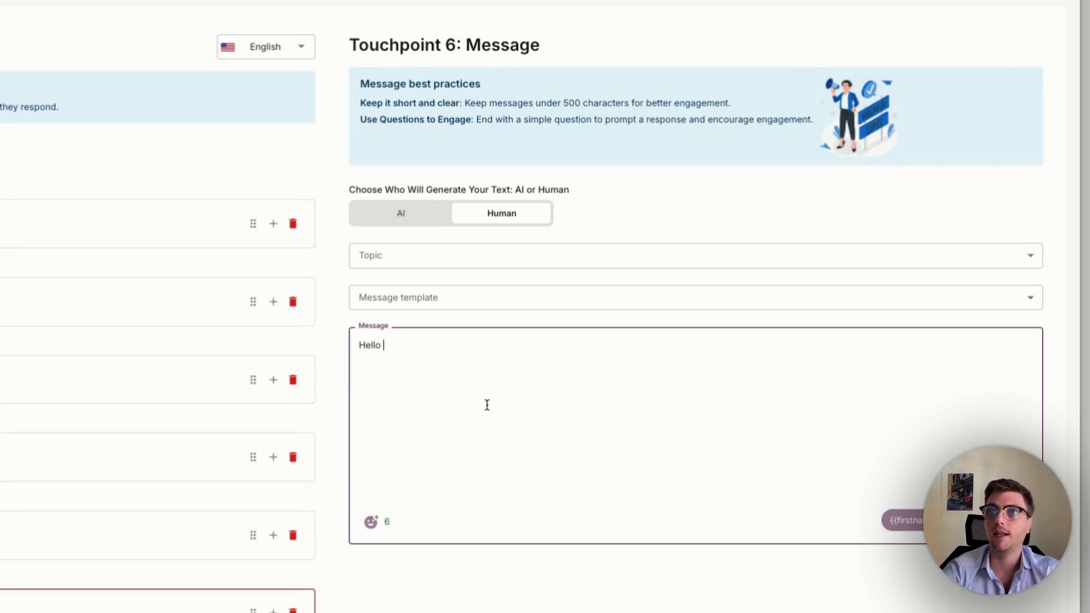
pyautogui.click(910, 527)
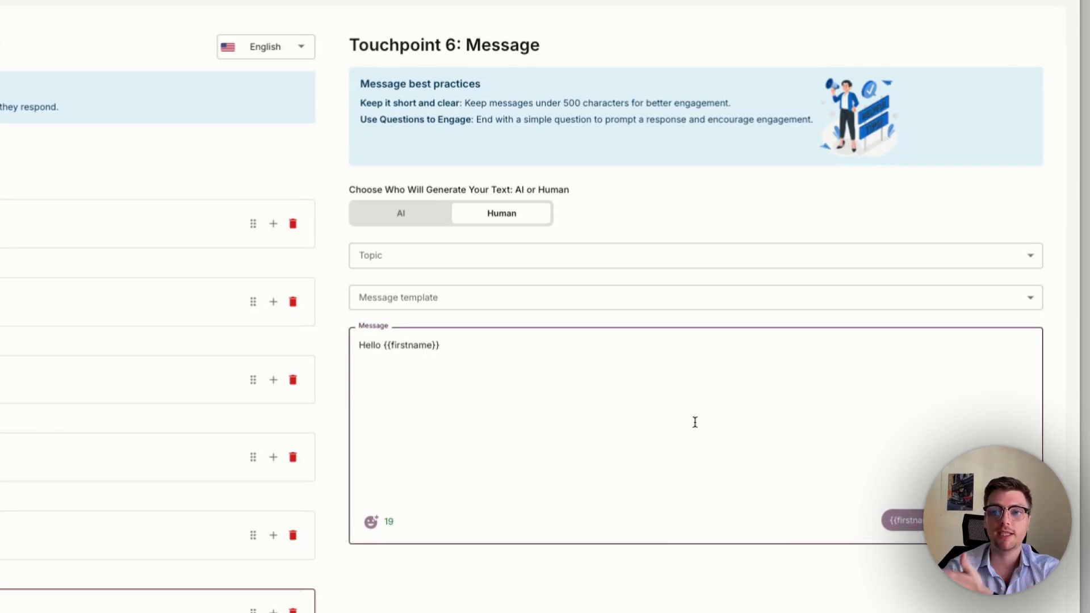
# Fill the touchpoint 6 message from the Soft Check-In template for the Digital Marketing & Advertising - Lead Generation Agency topic.
pyautogui.click(413, 262)
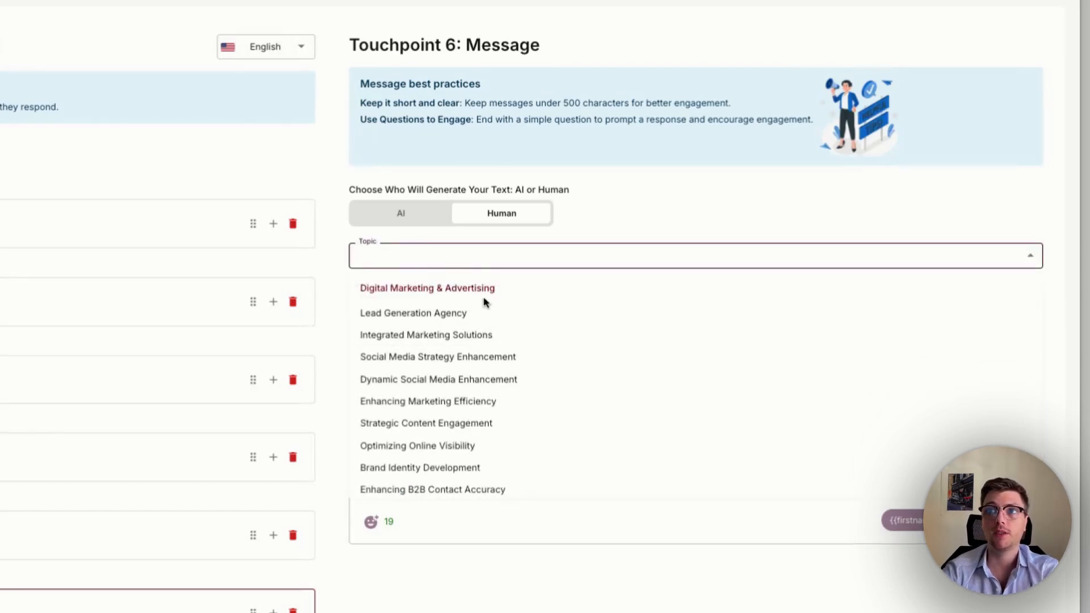
pyautogui.click(484, 315)
pyautogui.click(459, 307)
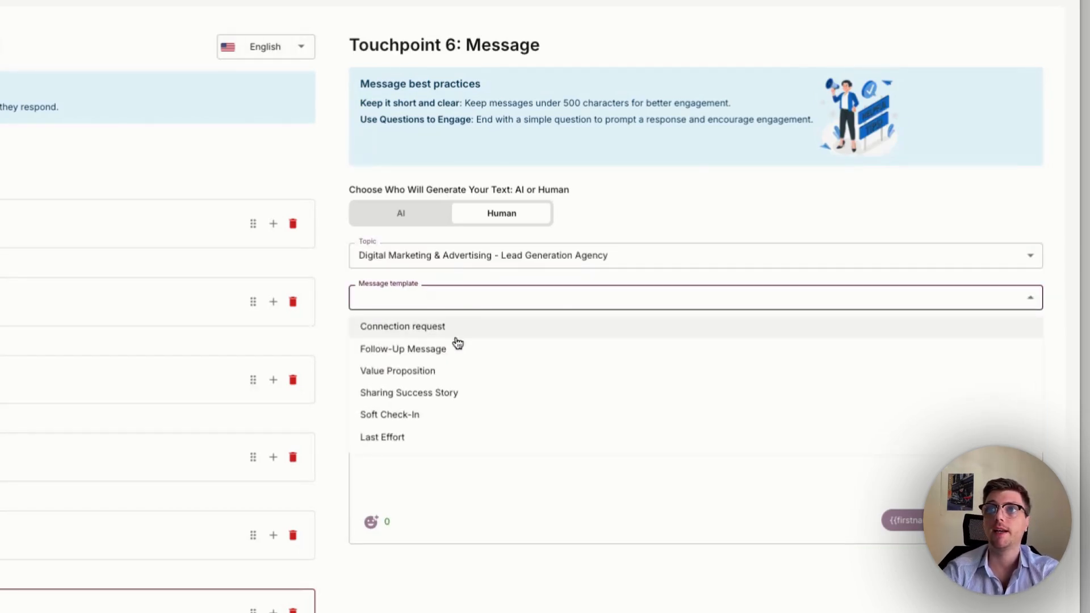
pyautogui.click(451, 420)
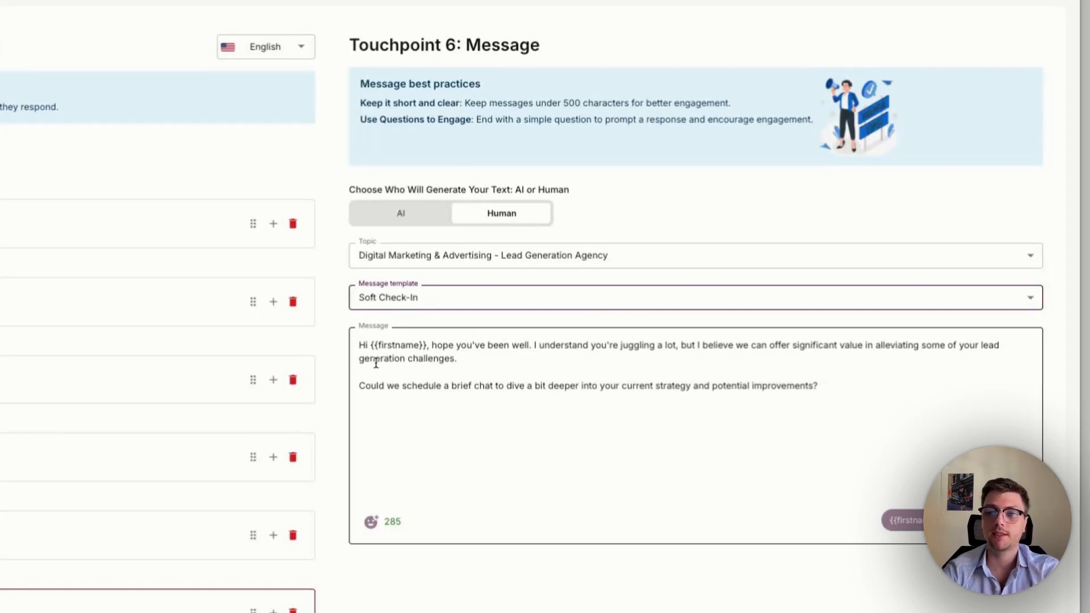
pyautogui.click(404, 215)
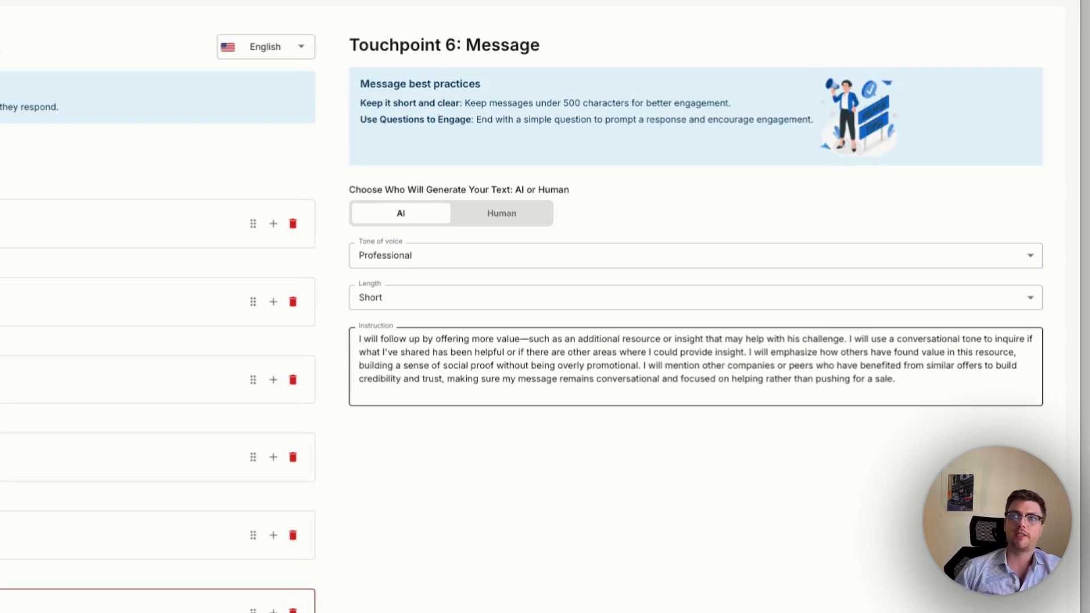
pyautogui.click(933, 377)
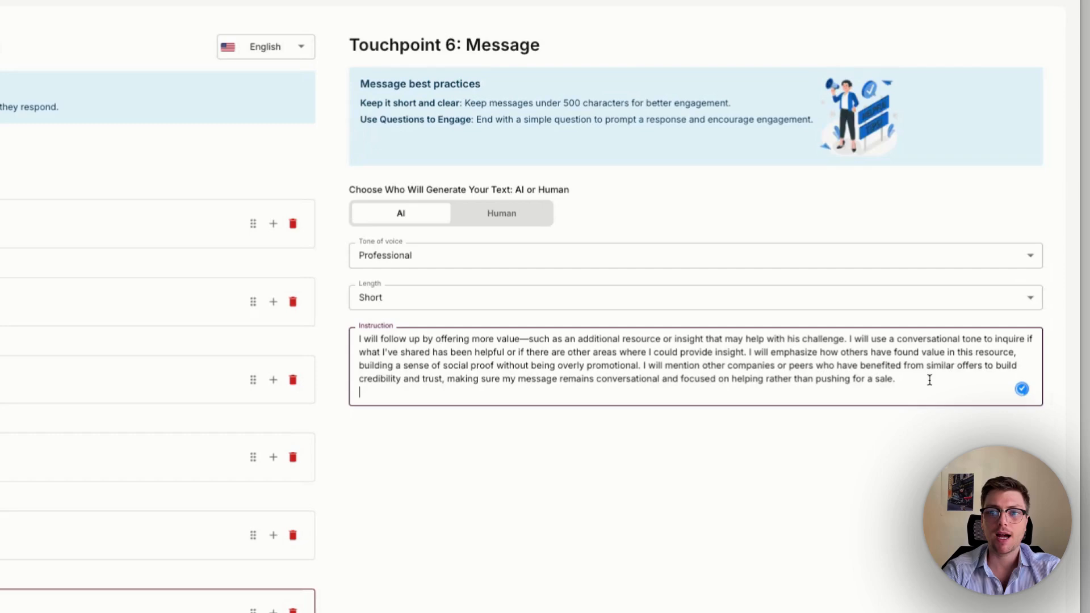
pyautogui.write('I will add a link u')
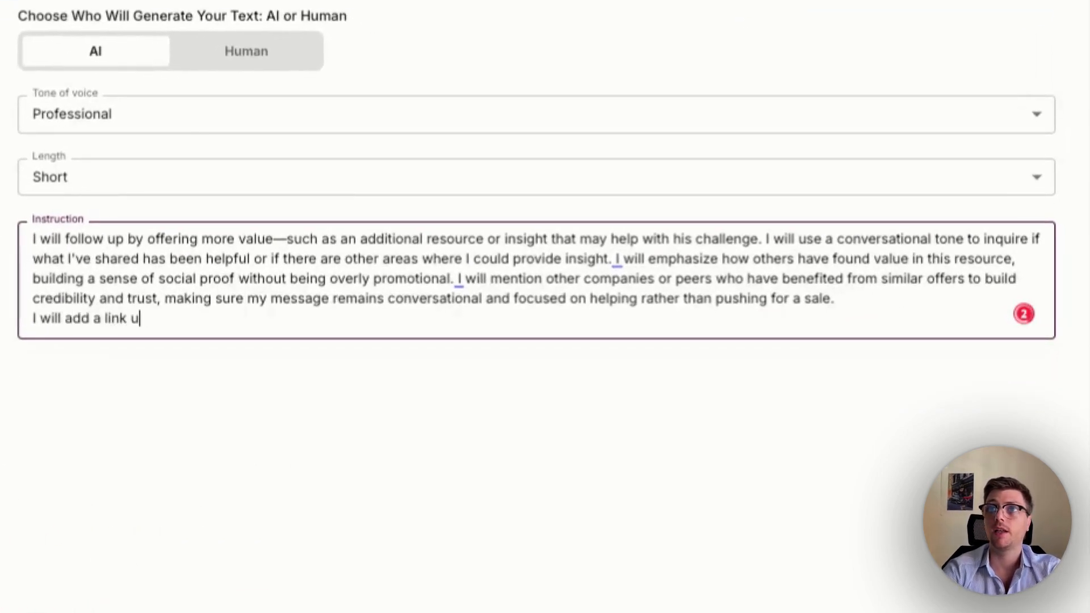
pyautogui.press('BackSpace')
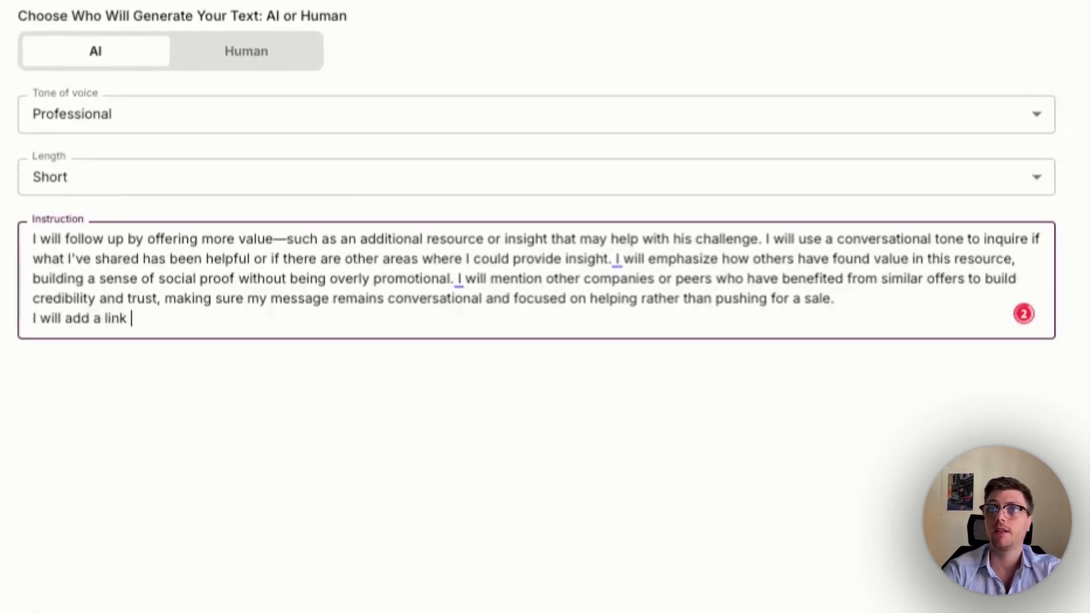
pyautogui.write('in the message fo')
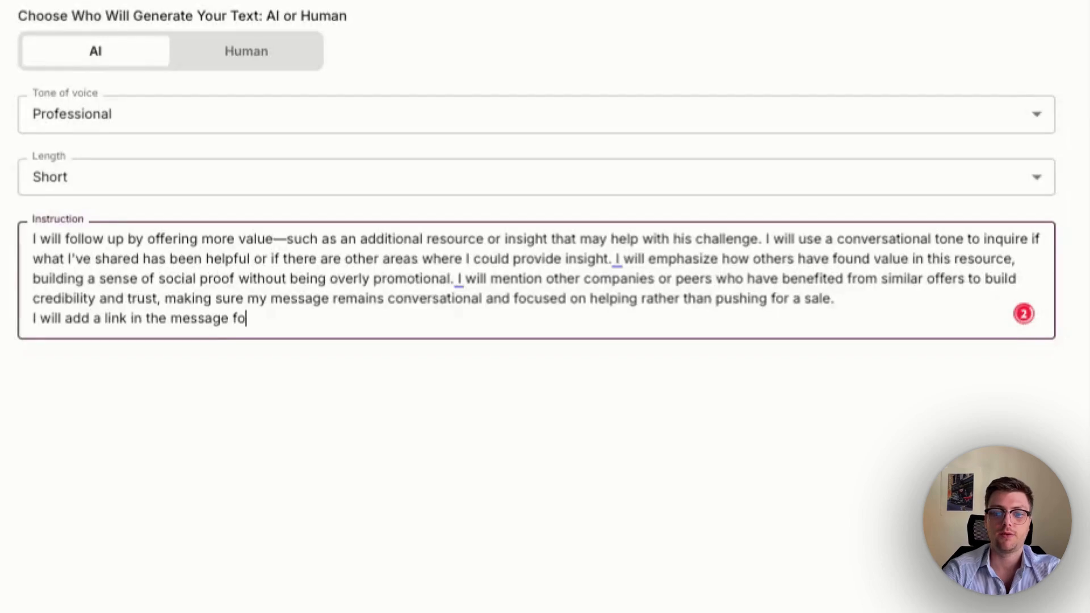
pyautogui.write('r my prospect to reachg')
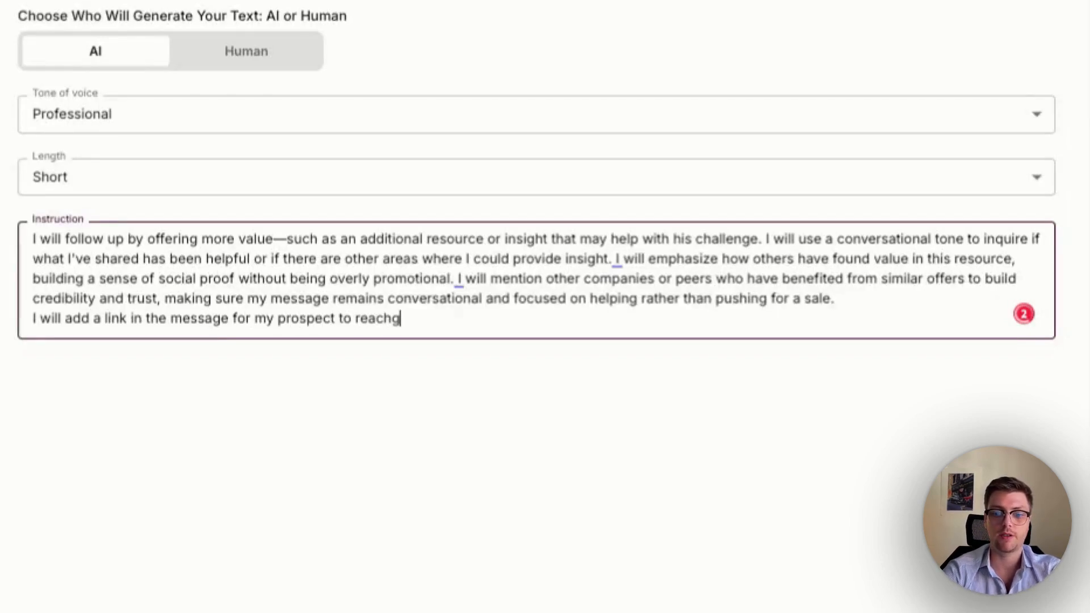
pyautogui.press('BackSpace')
pyautogui.write('our w')
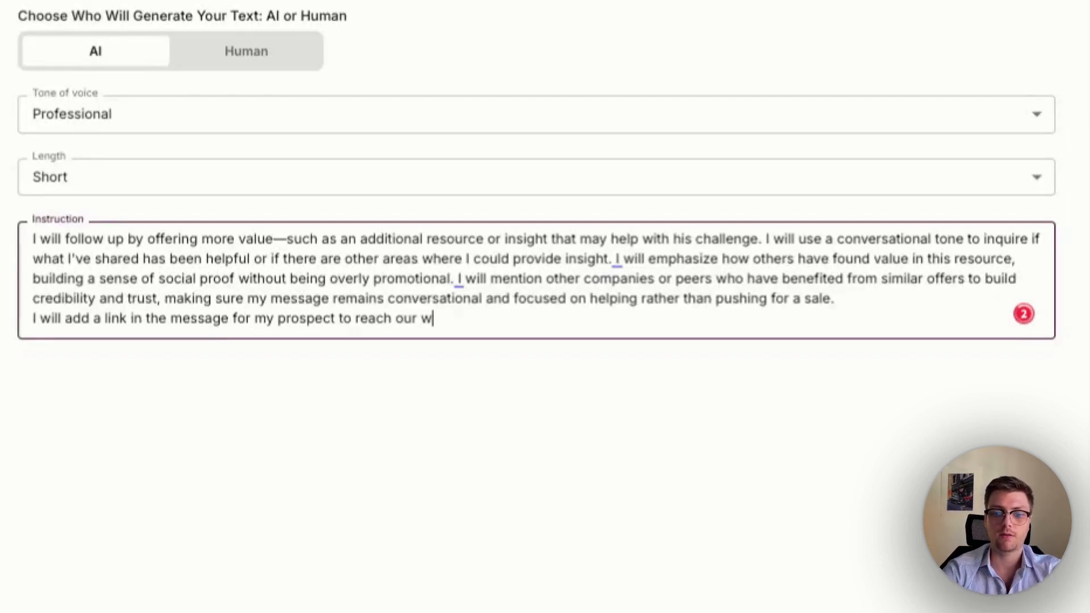
pyautogui.write('ebsite: ')
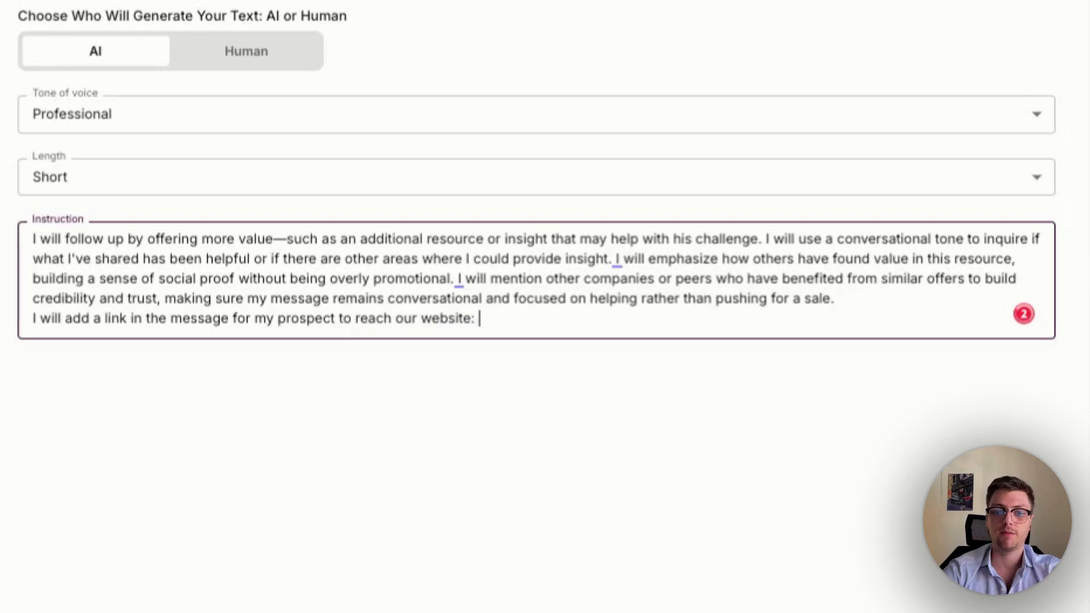
pyautogui.write('www.sales-mind.ai')
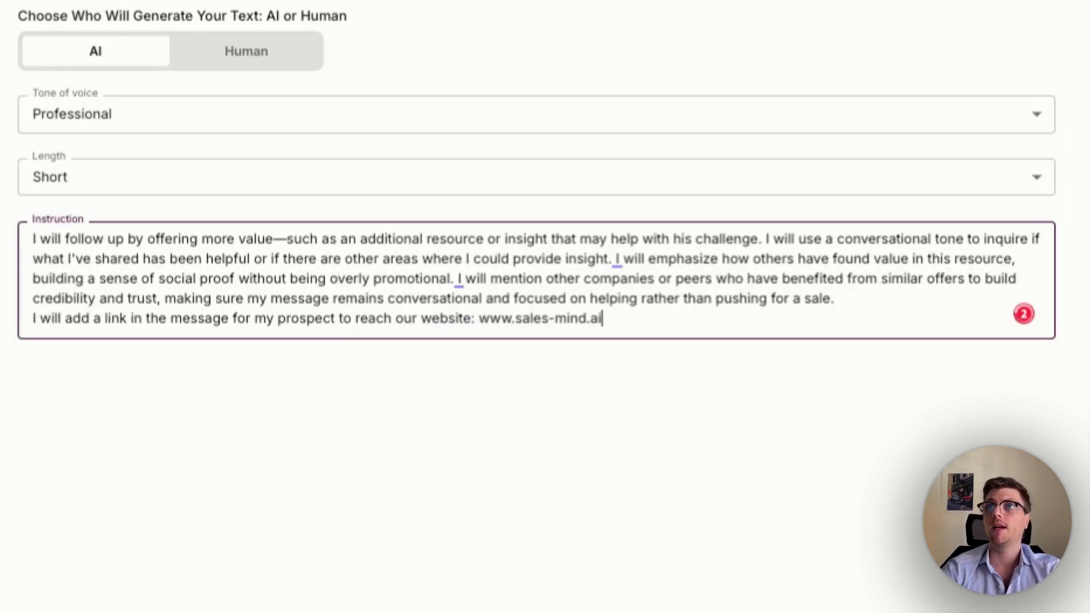
pyautogui.press('Tab')
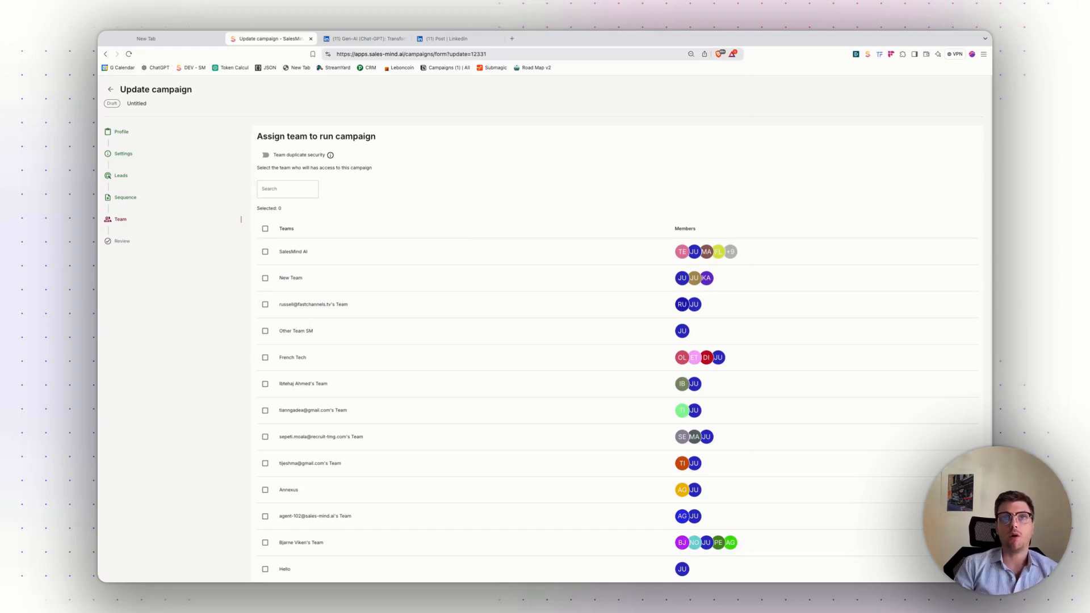
# Assign only the SalesMind AI team to the campaign, enable team duplicate security, and save the team settings.
pyautogui.click(320, 248)
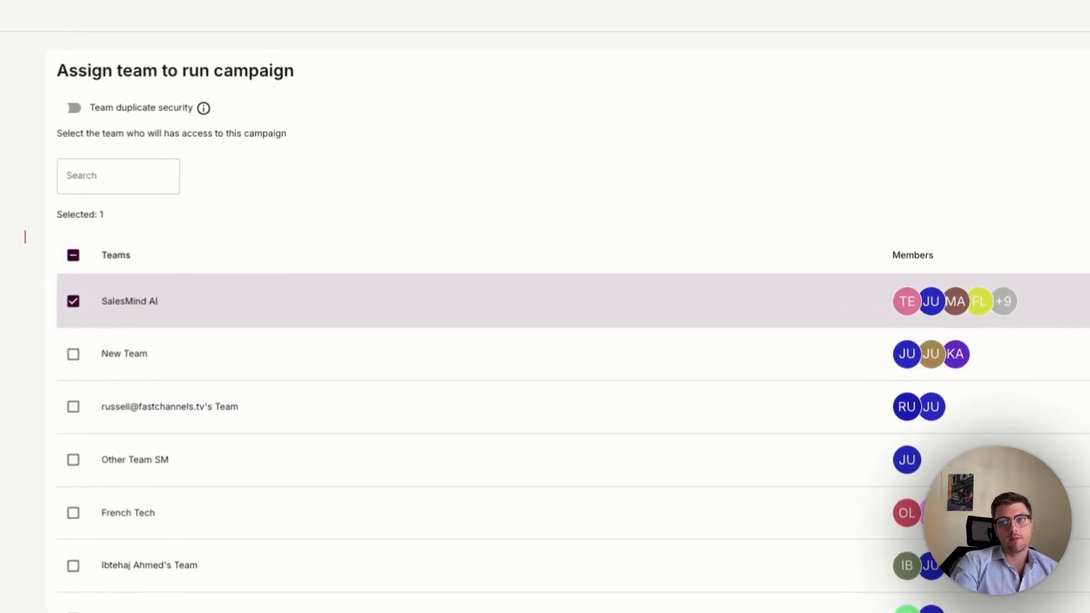
pyautogui.click(73, 109)
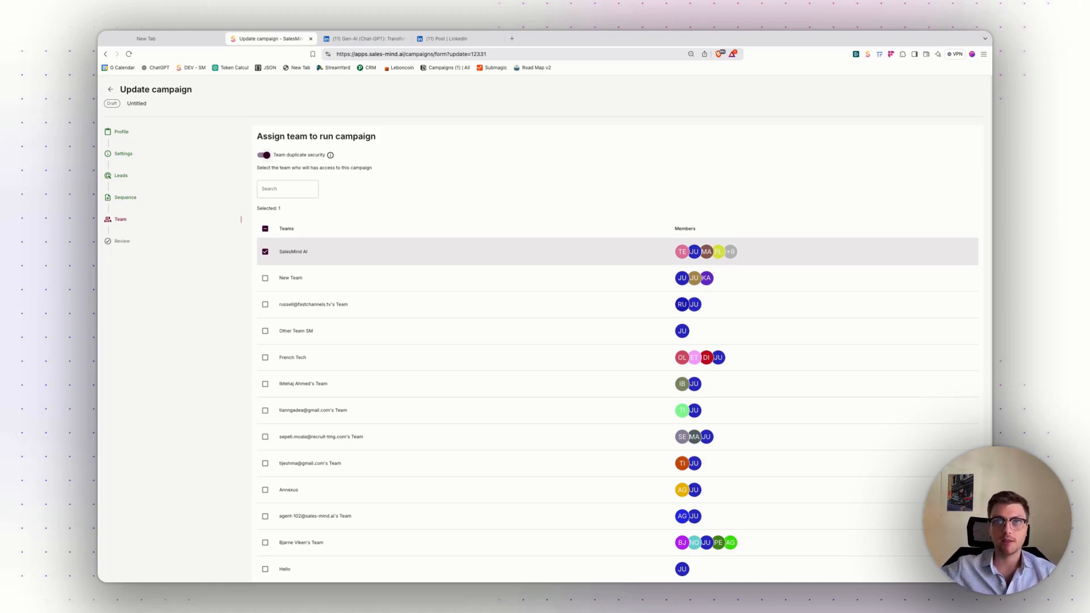
pyautogui.click(308, 368)
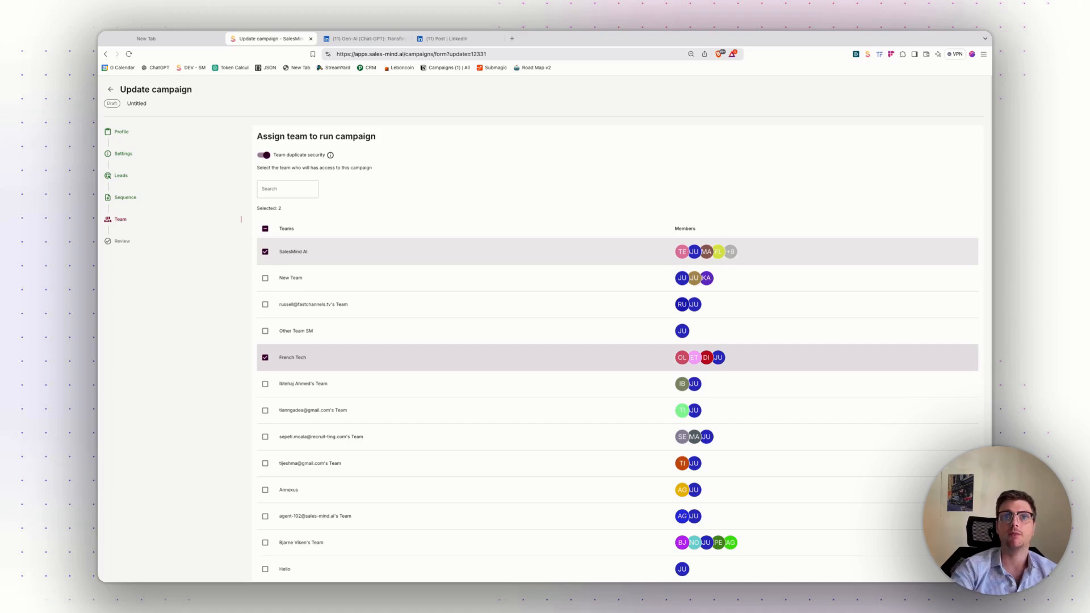
pyautogui.click(308, 364)
pyautogui.scroll(-3, 308, 365)
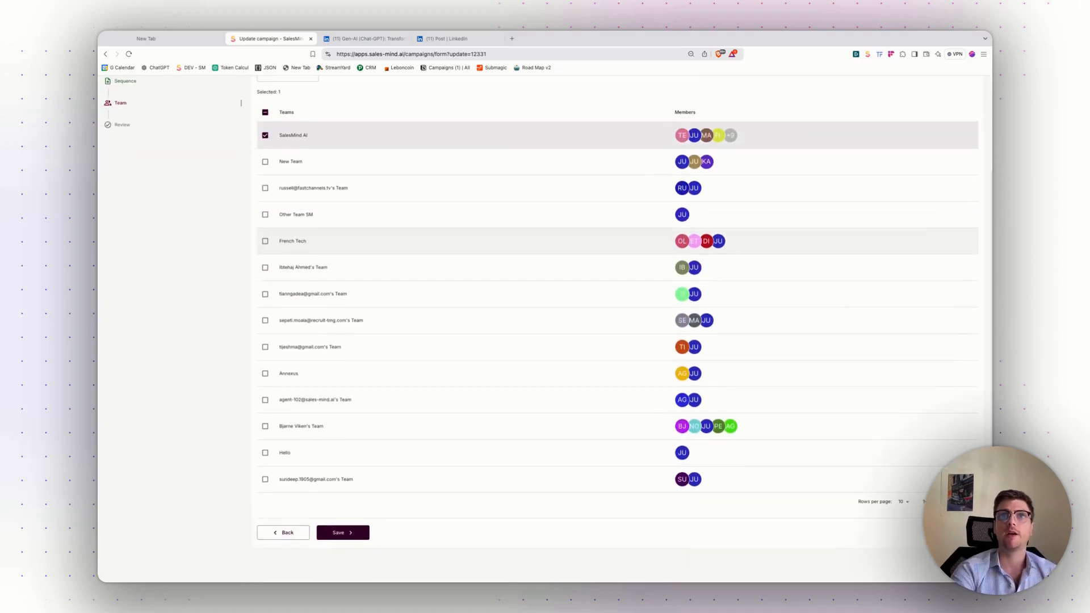
pyautogui.click(352, 533)
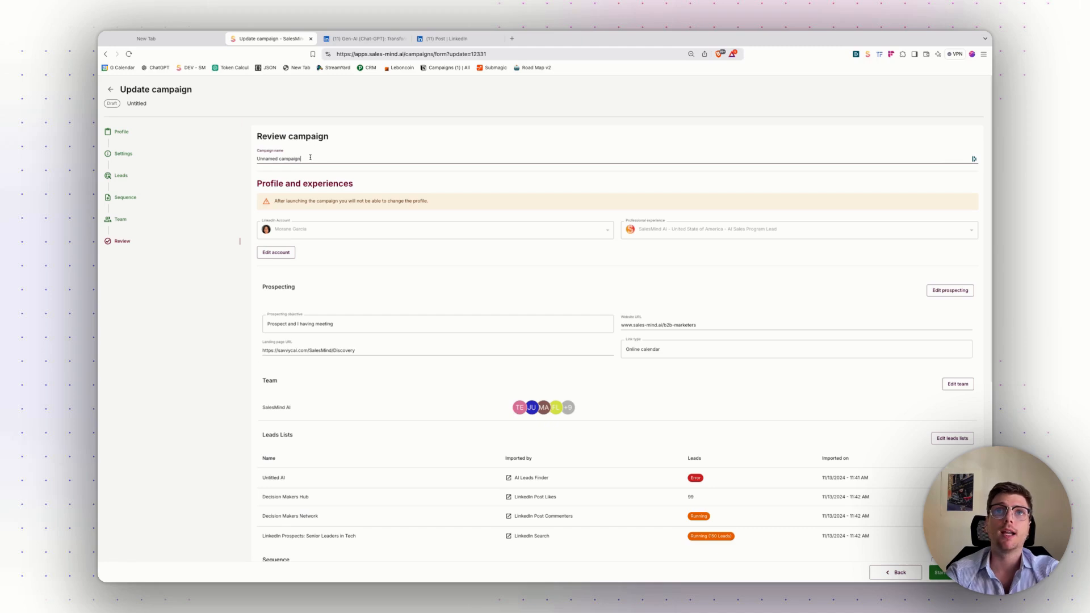
# Rename the campaign "b2b Marketers".
pyautogui.tripleClick(310, 157)
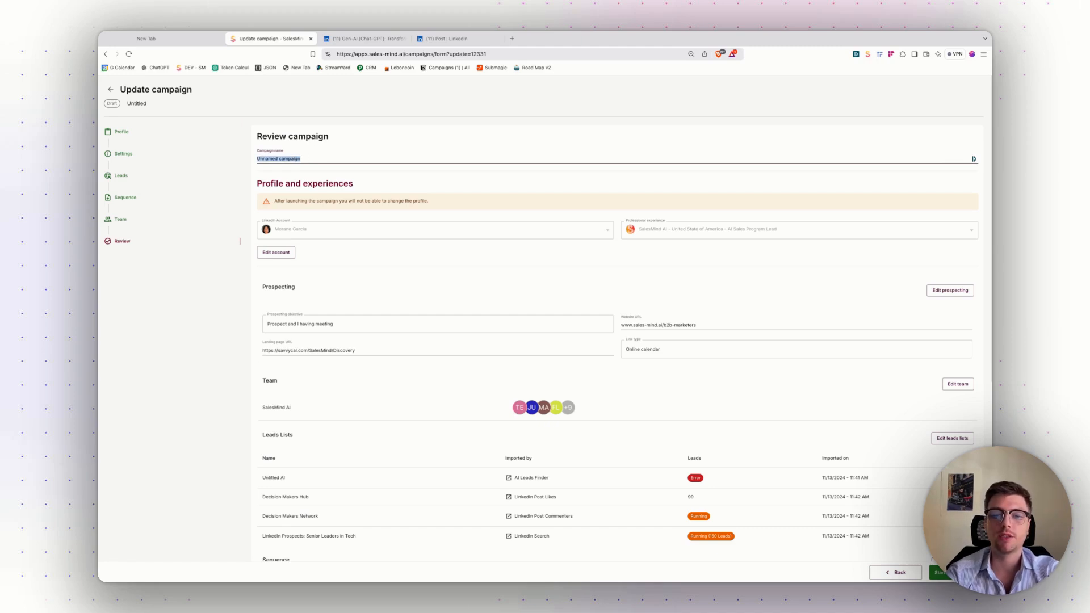
pyautogui.write('b2b')
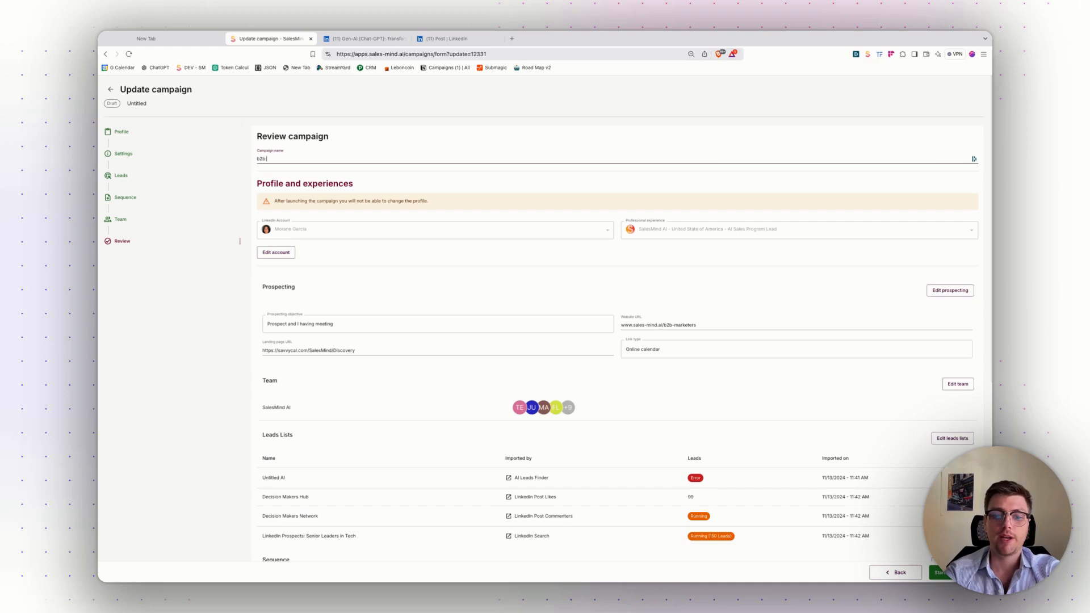
pyautogui.write(' Marketers')
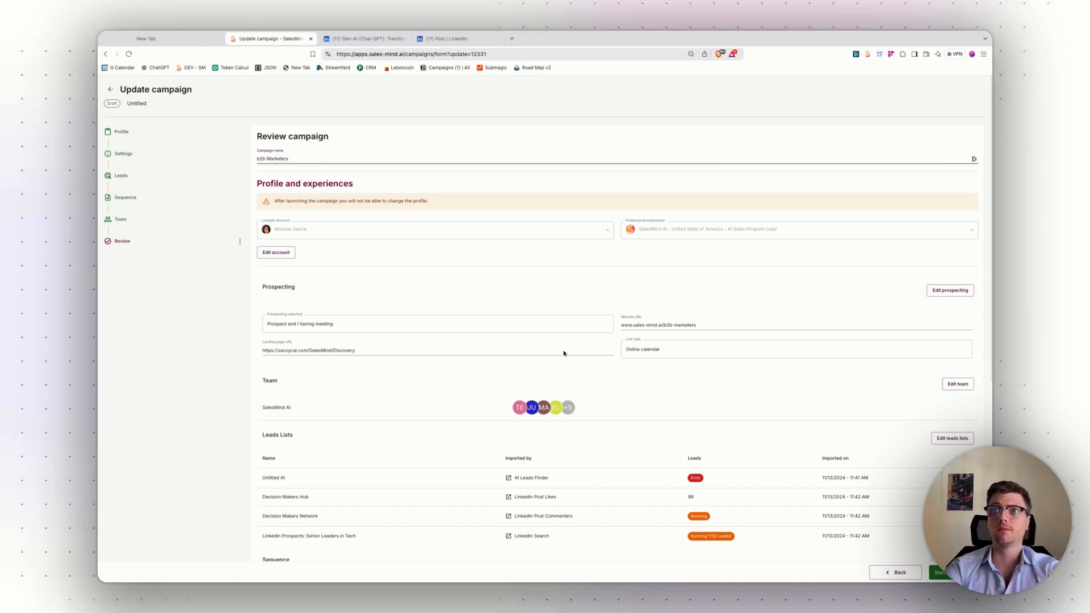
# Review the campaign's leads lists and touchpoint sequence in the summary, and start the campaign.
pyautogui.scroll(-10, 563, 353)
pyautogui.scroll(10, 622, 338)
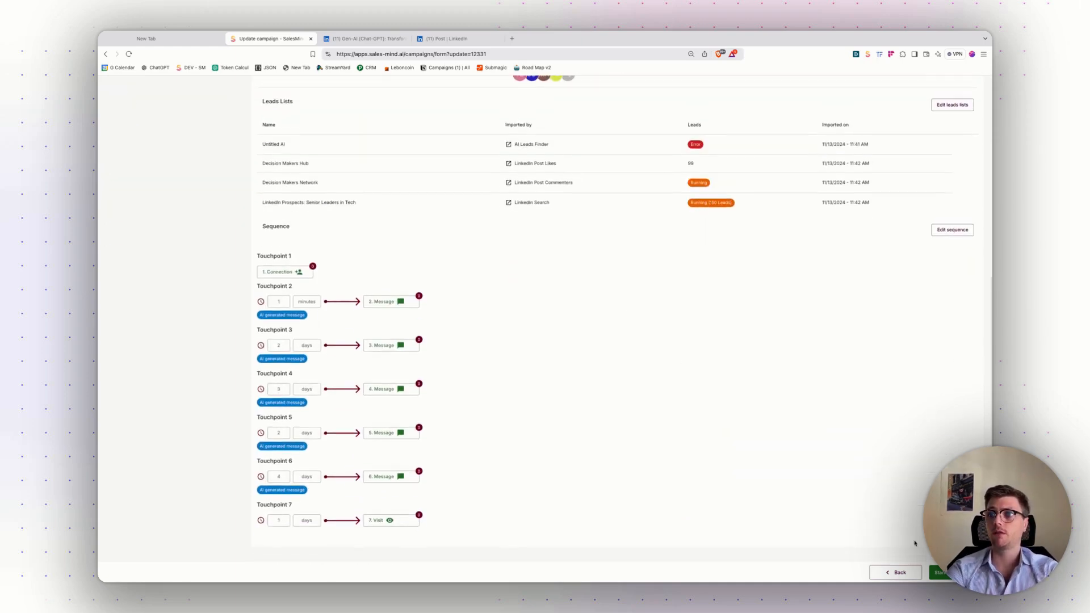
pyautogui.scroll(-8, 974, 159)
pyautogui.scroll(1, 908, 539)
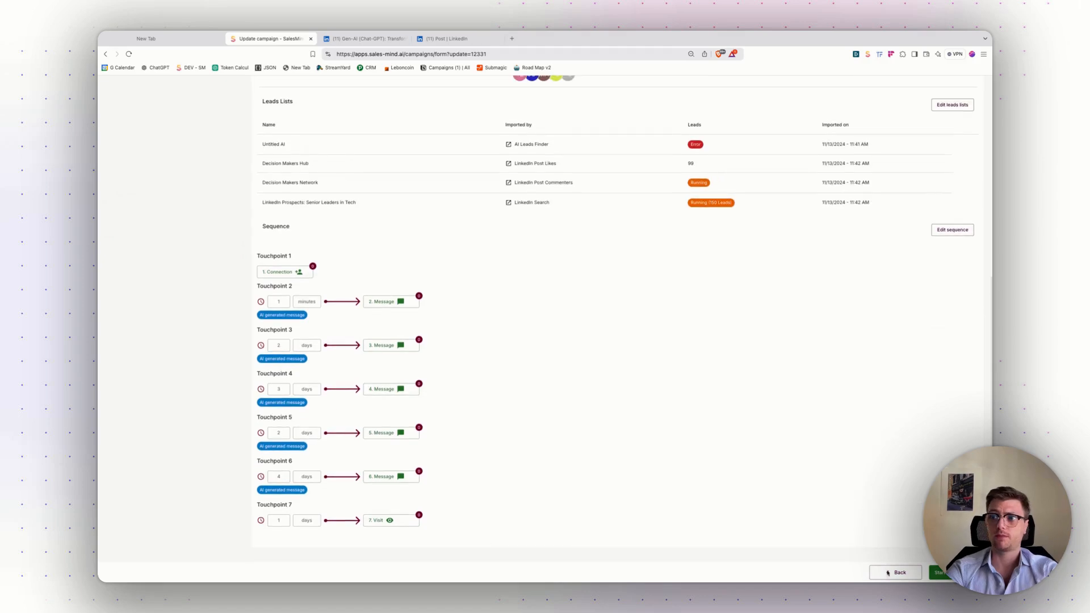
pyautogui.click(939, 573)
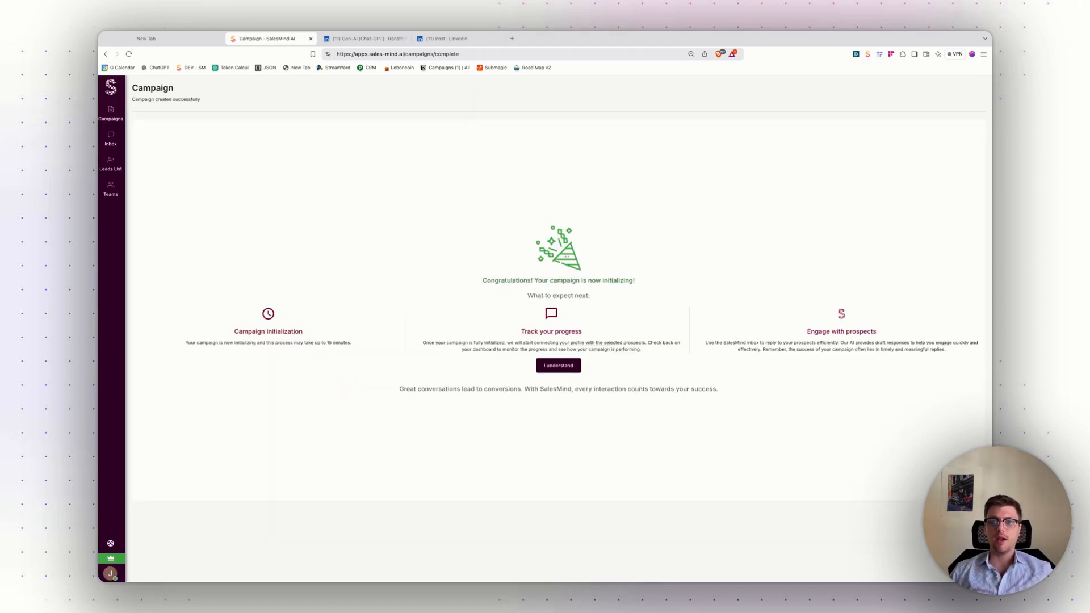